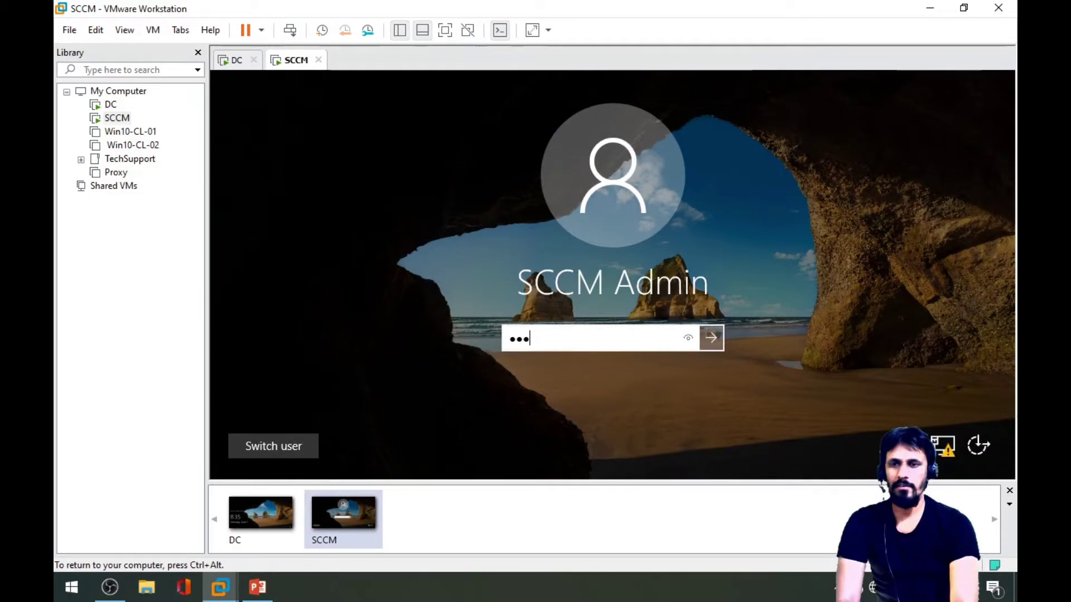
Submit the account password to sign in to the SCCM virtual machine, show it full screen and refresh the Server Manager dashboard.
key(Return)
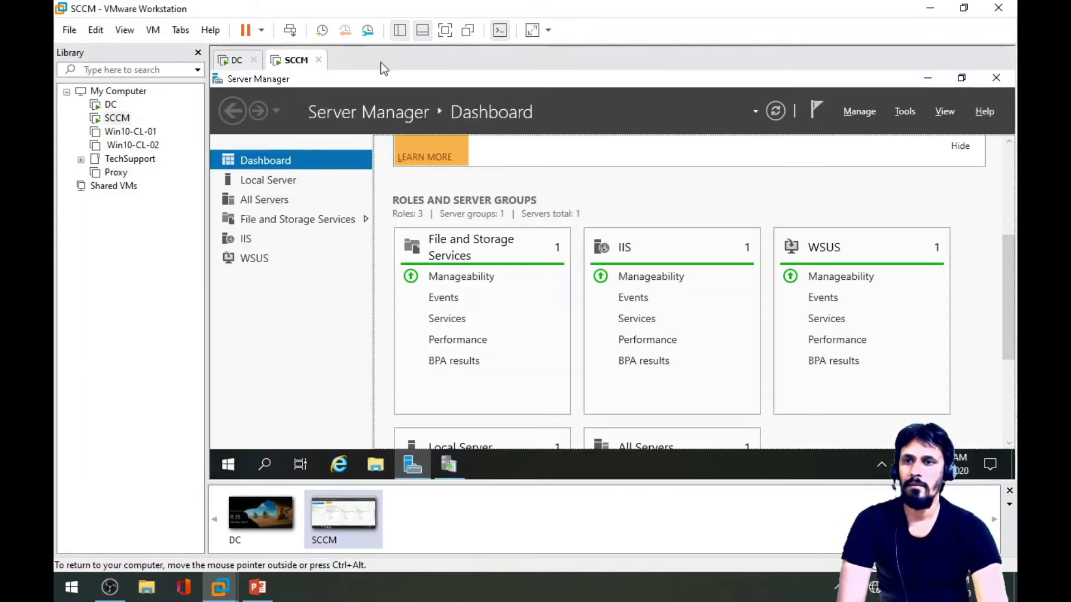
click(445, 30)
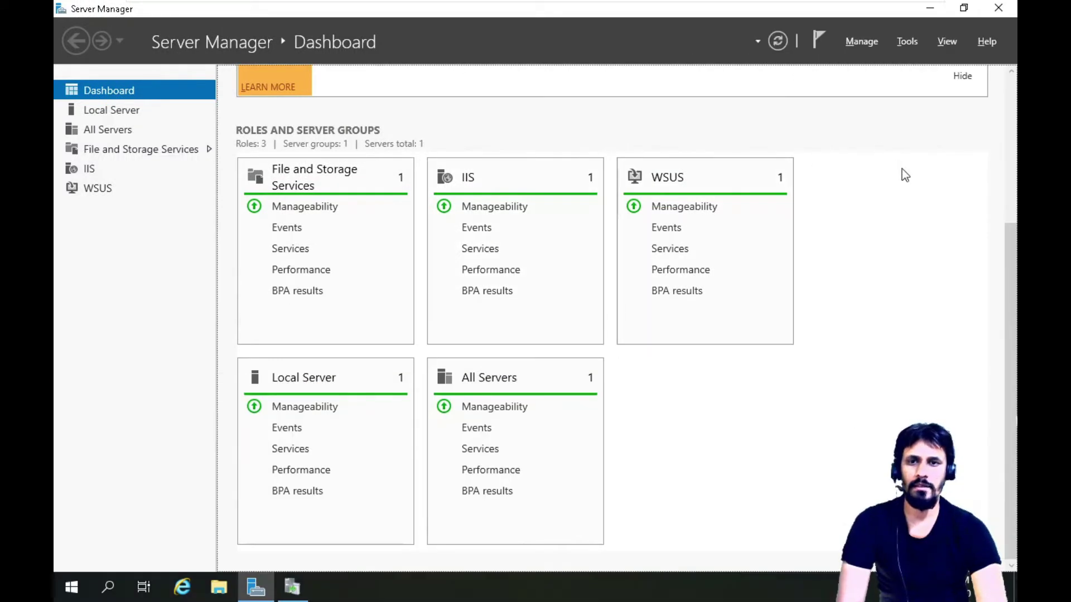
click(777, 42)
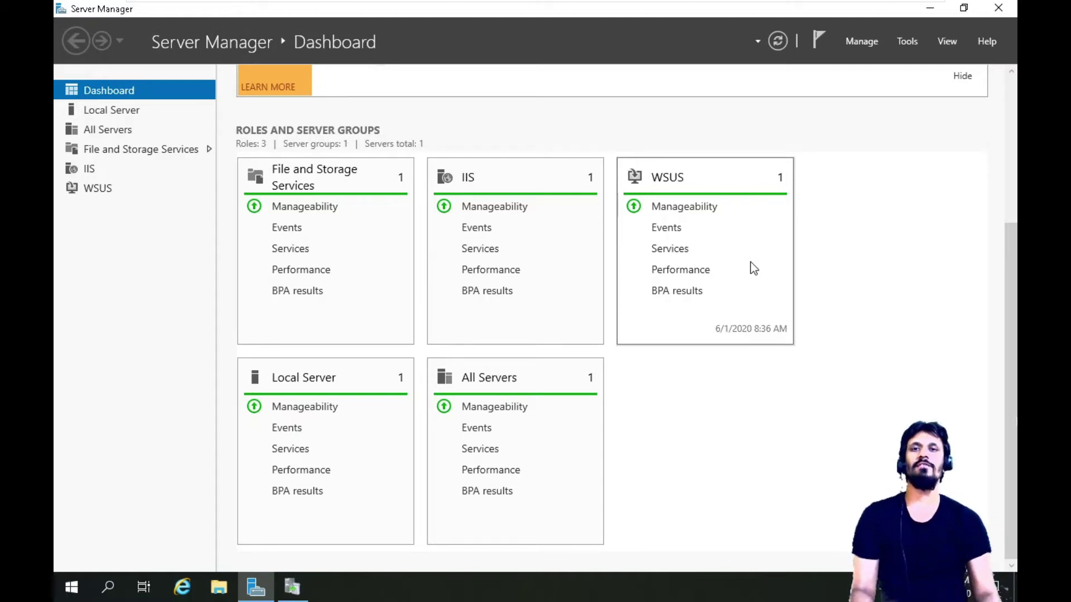
Minimize Server Manager, open the MEM_Configmgr_2002 folder on the desktop and launch the splash application.
click(929, 8)
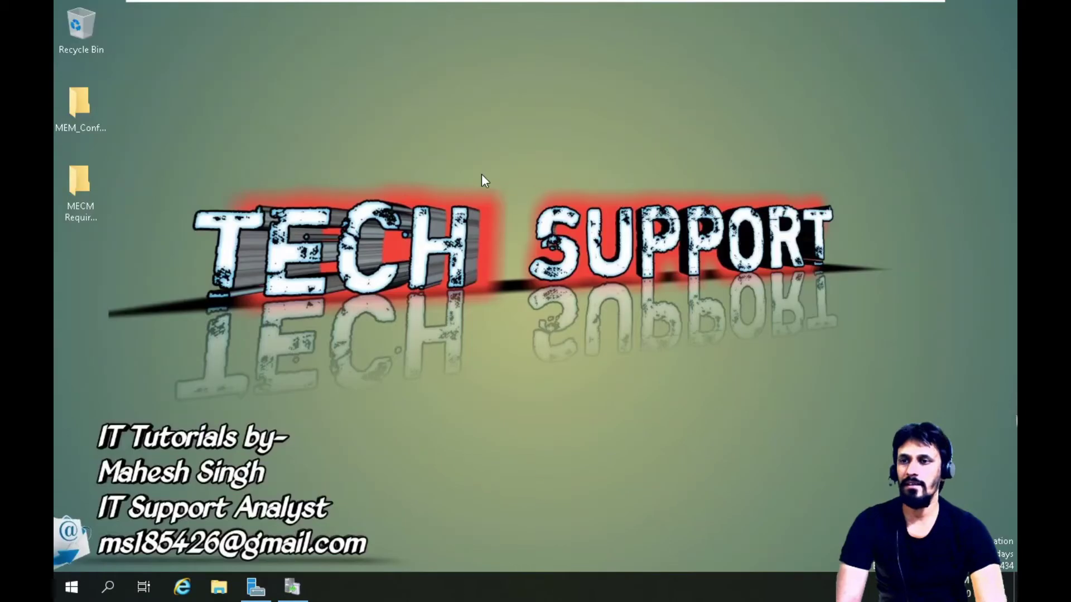
click(81, 116)
double_click(92, 106)
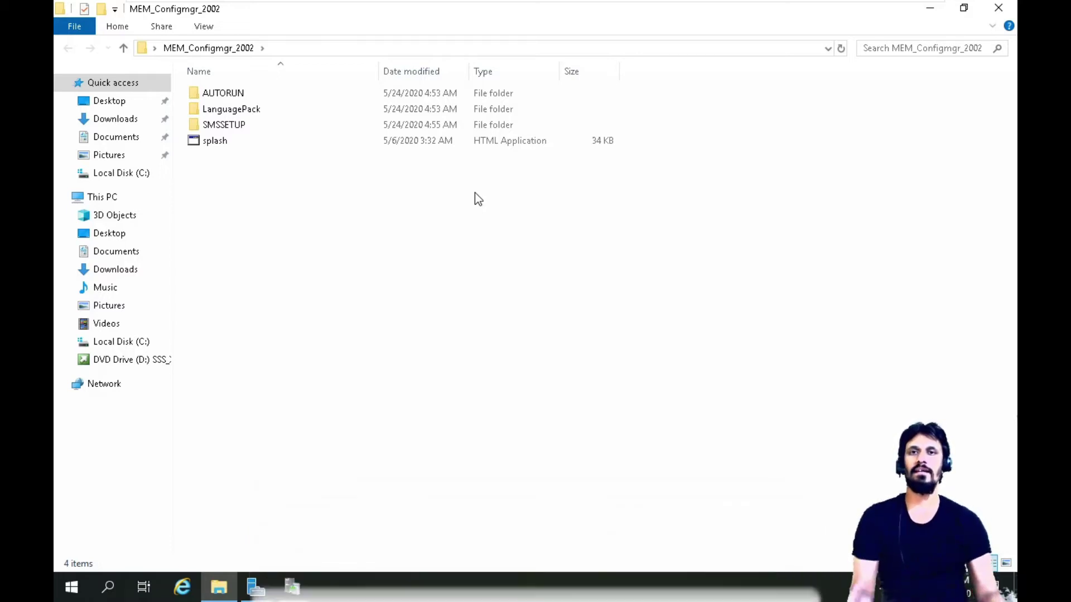
click(242, 146)
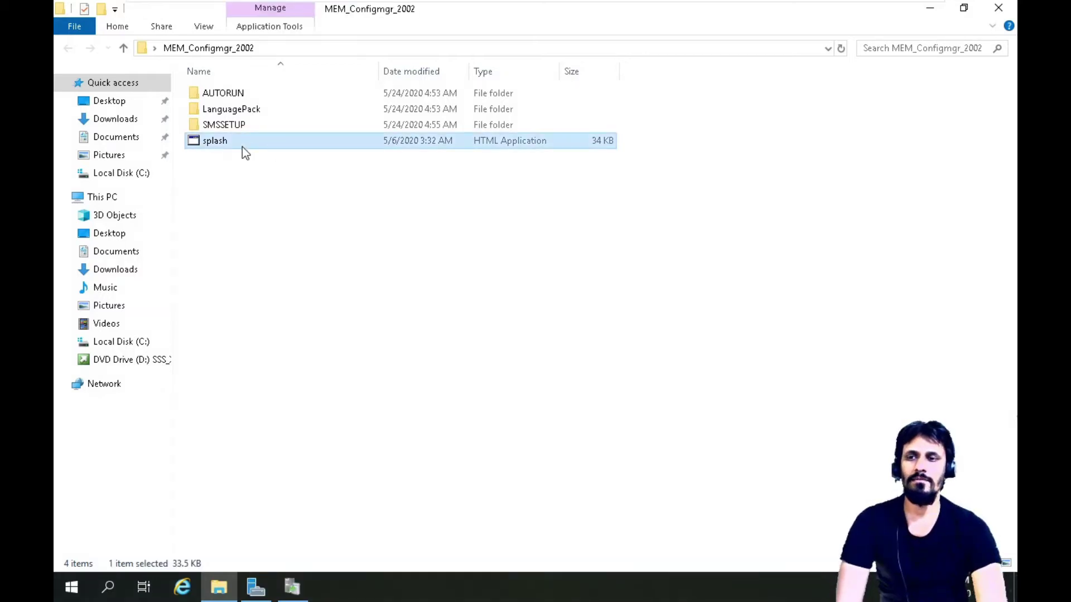
right_click(284, 145)
click(325, 157)
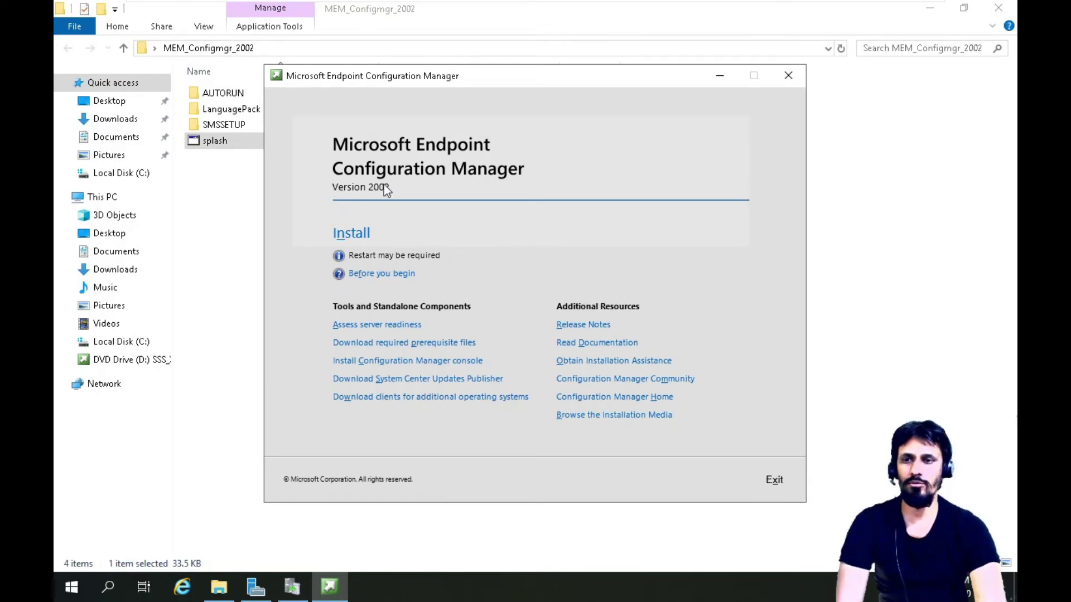
Start the Configuration Manager installation, allow it to make changes to the device and continue past the introductory wizard page.
click(351, 236)
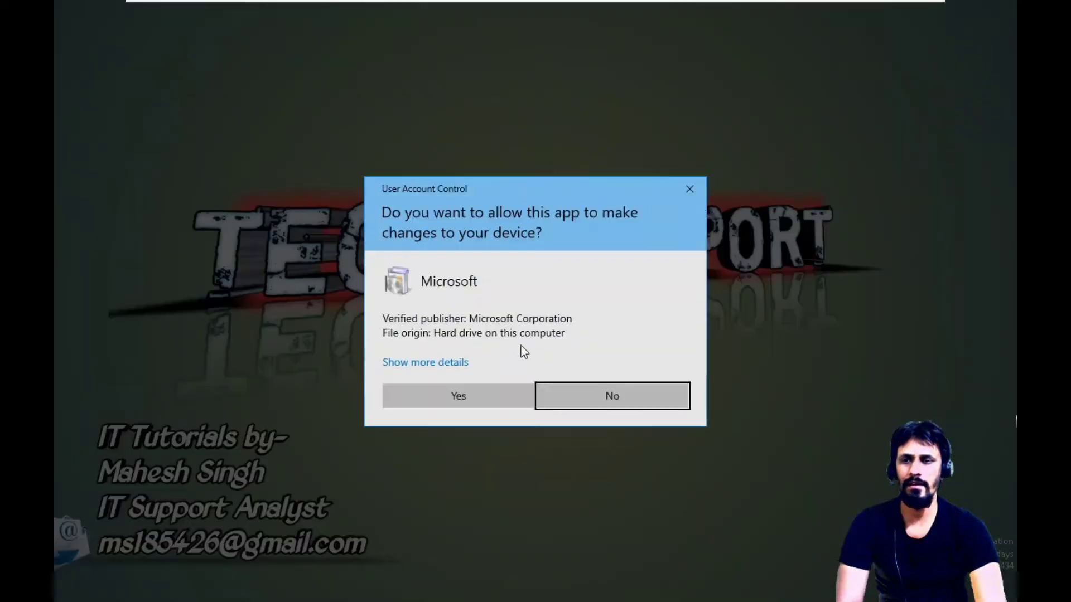
click(453, 397)
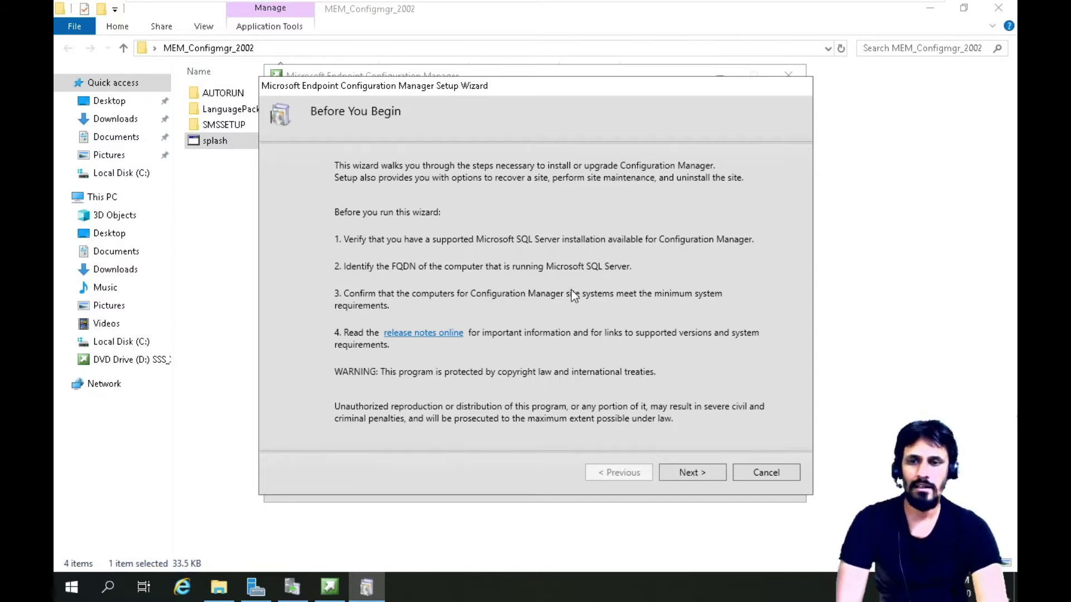
click(691, 476)
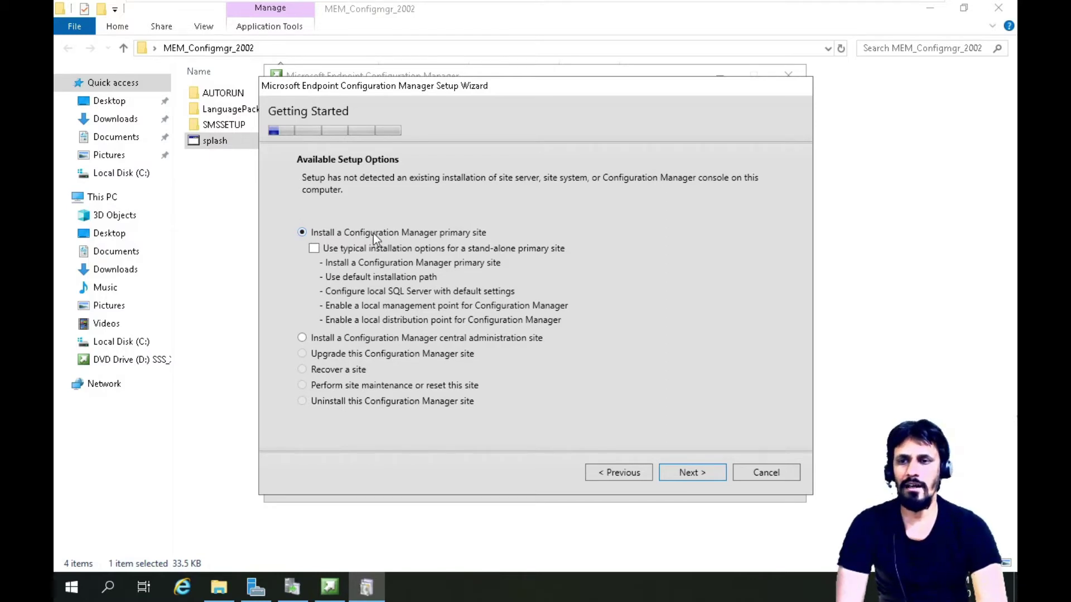
Choose to install a primary site with the typical options for a stand-alone primary site, and confirm the choice.
click(314, 251)
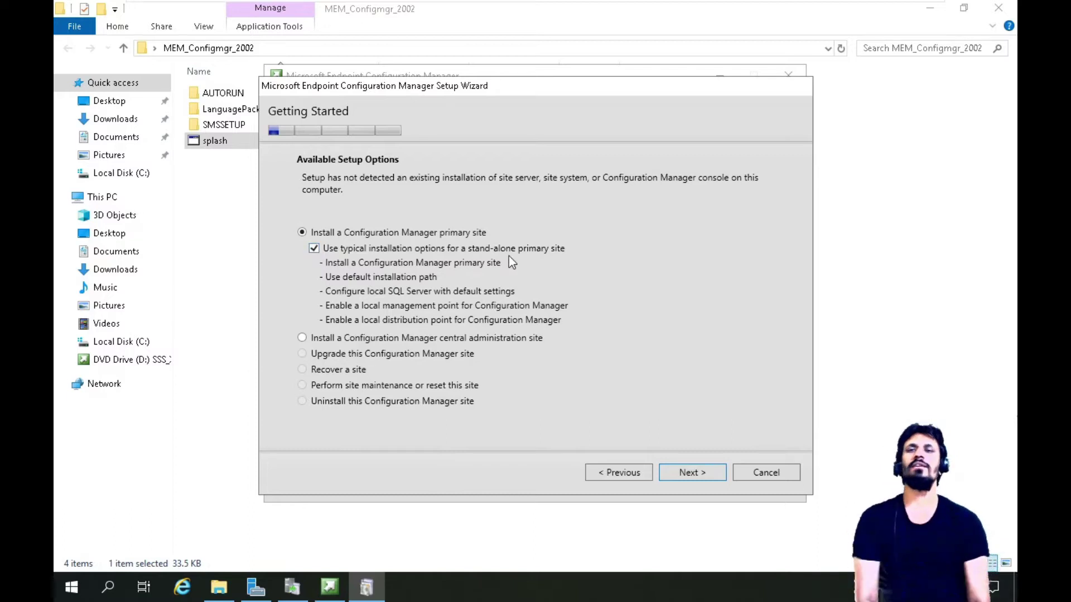
click(696, 478)
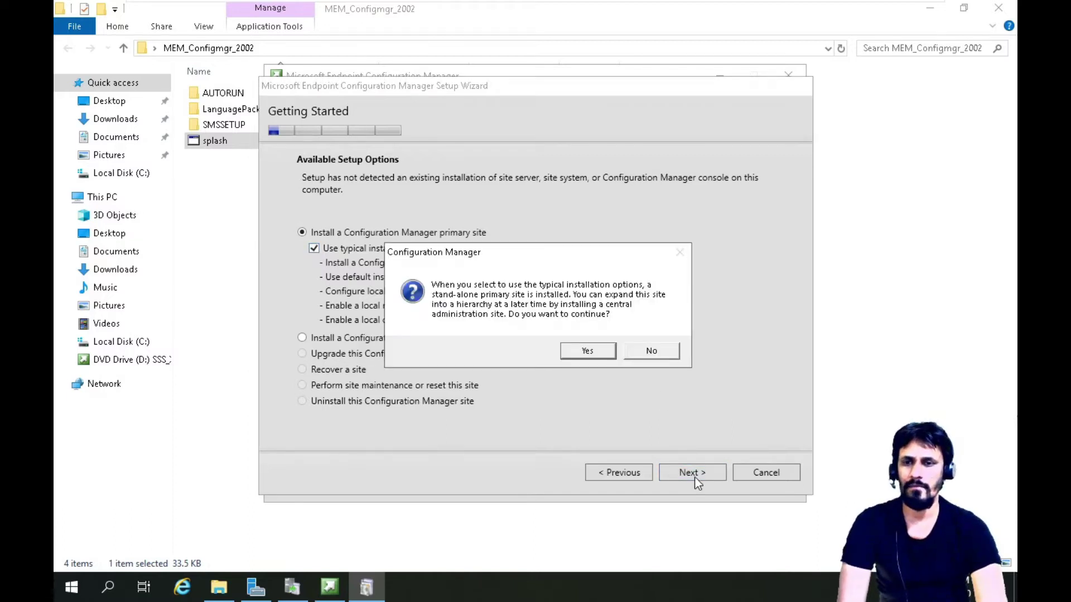
click(586, 351)
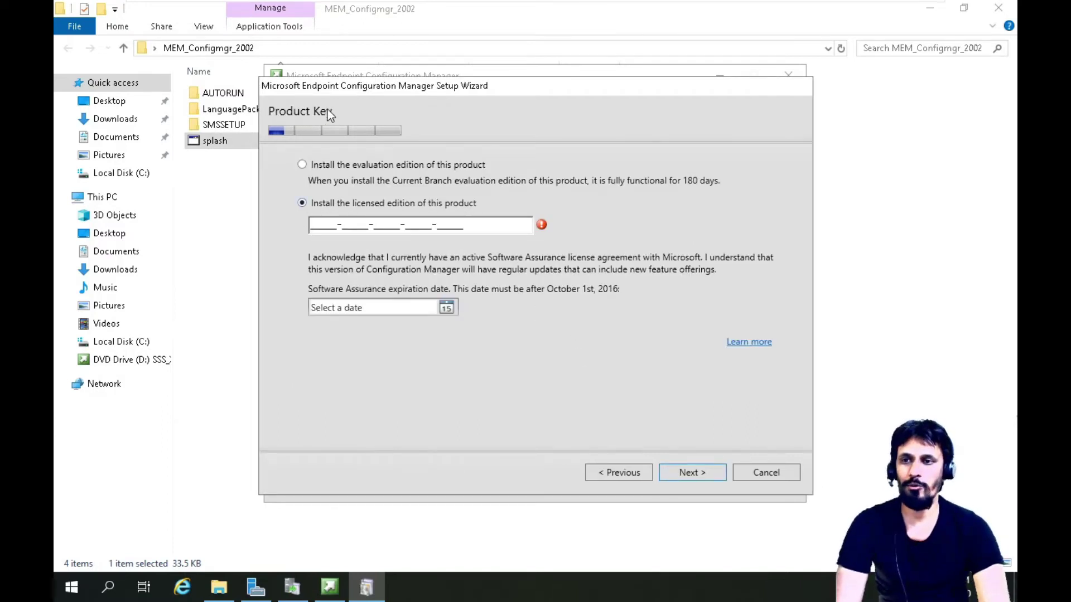
Choose the evaluation edition and accept the product, SQL Server Express and SQL Server Native Client license terms.
click(329, 169)
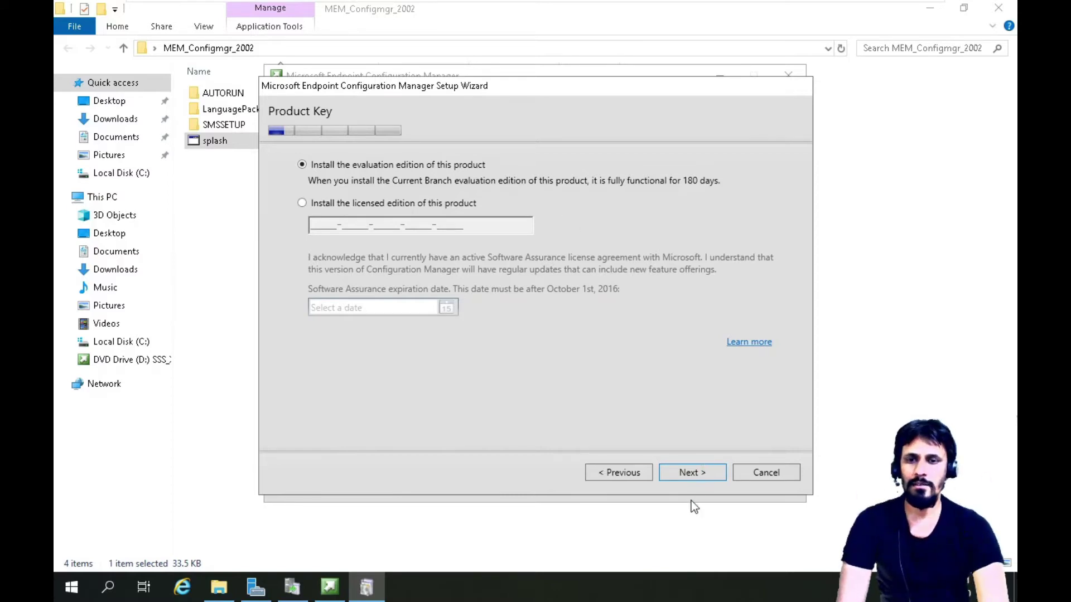
click(690, 474)
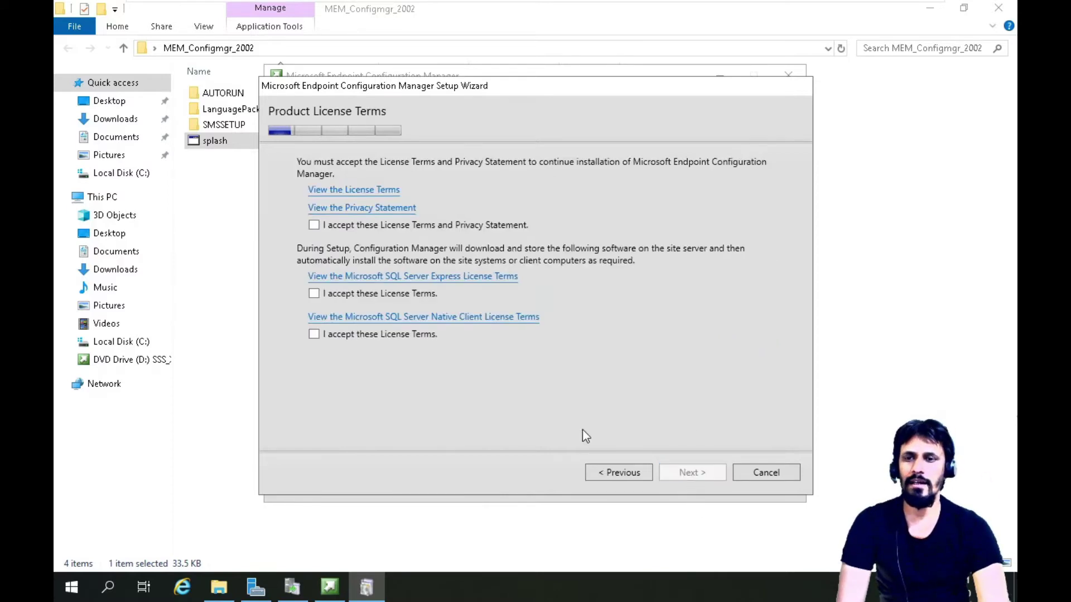
click(313, 224)
click(314, 294)
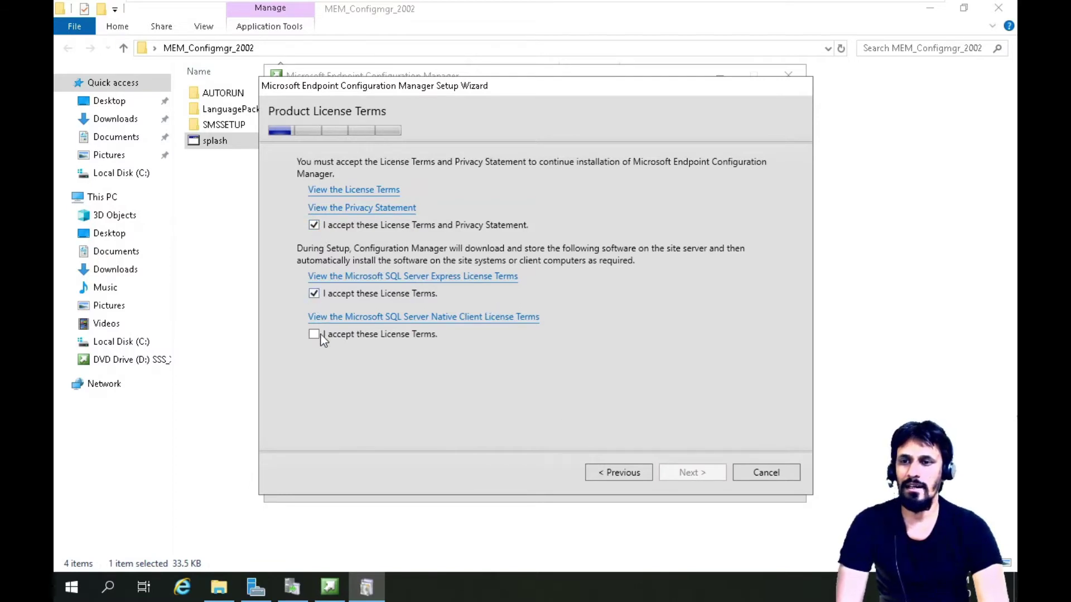
click(314, 334)
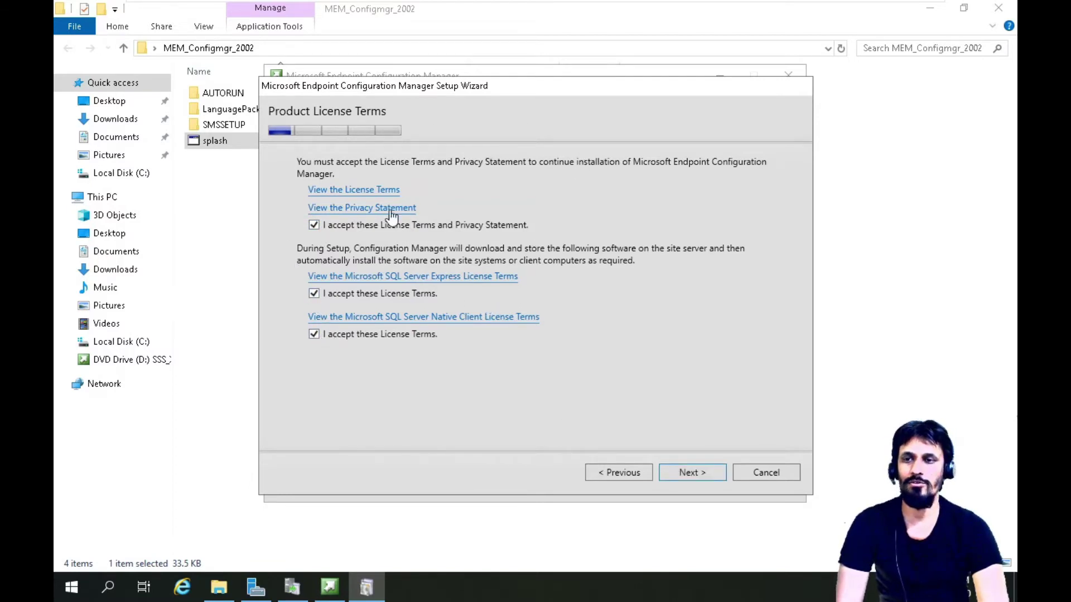
click(692, 474)
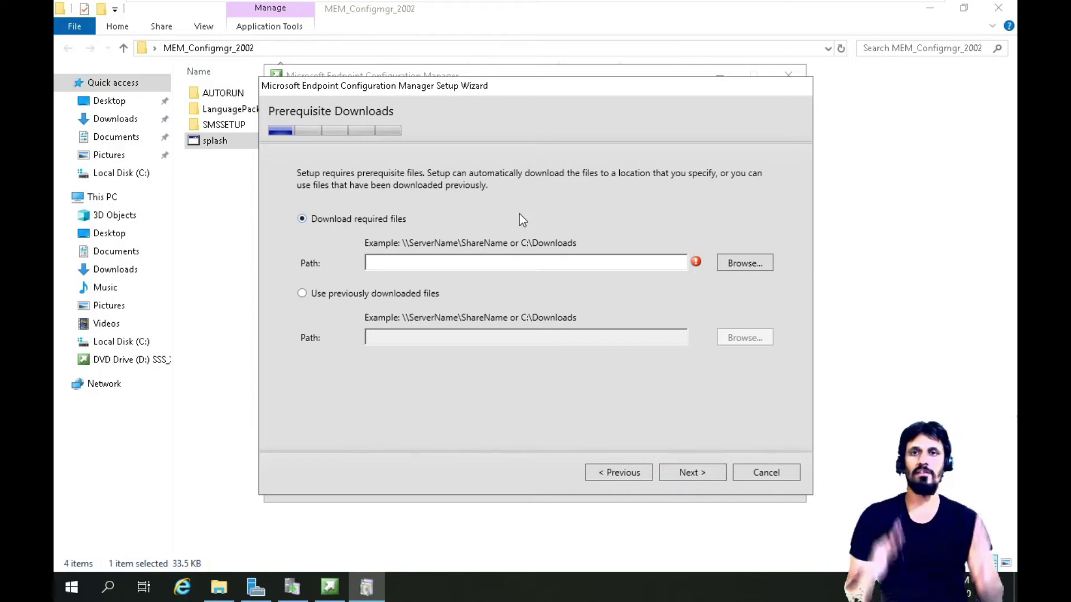
Create a desktop folder named Required Downloads and set it as the download path for the required prerequisite files.
click(756, 270)
double_click(471, 270)
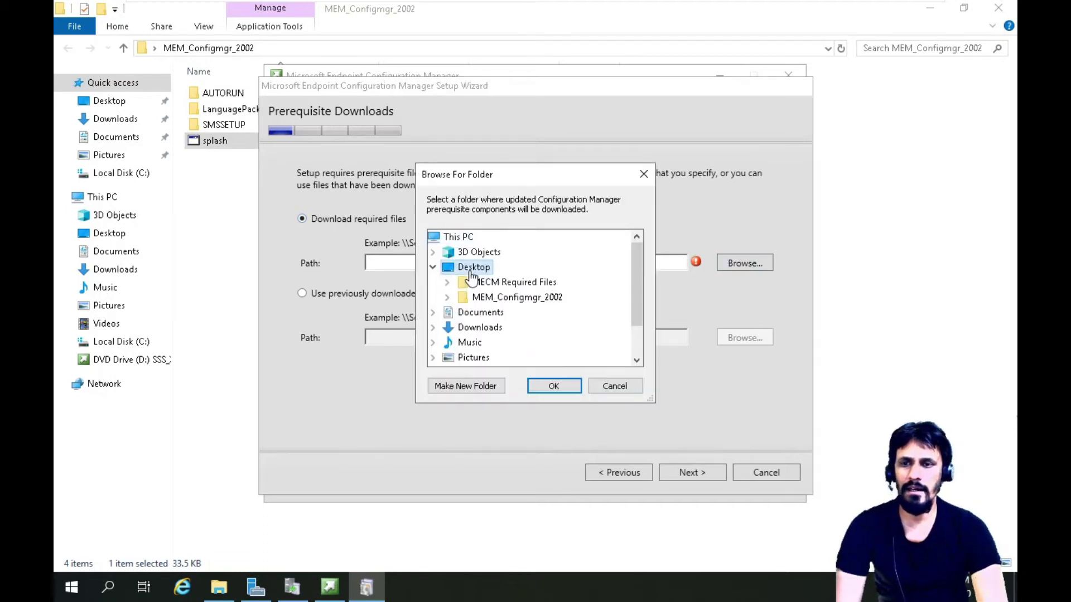
click(464, 386)
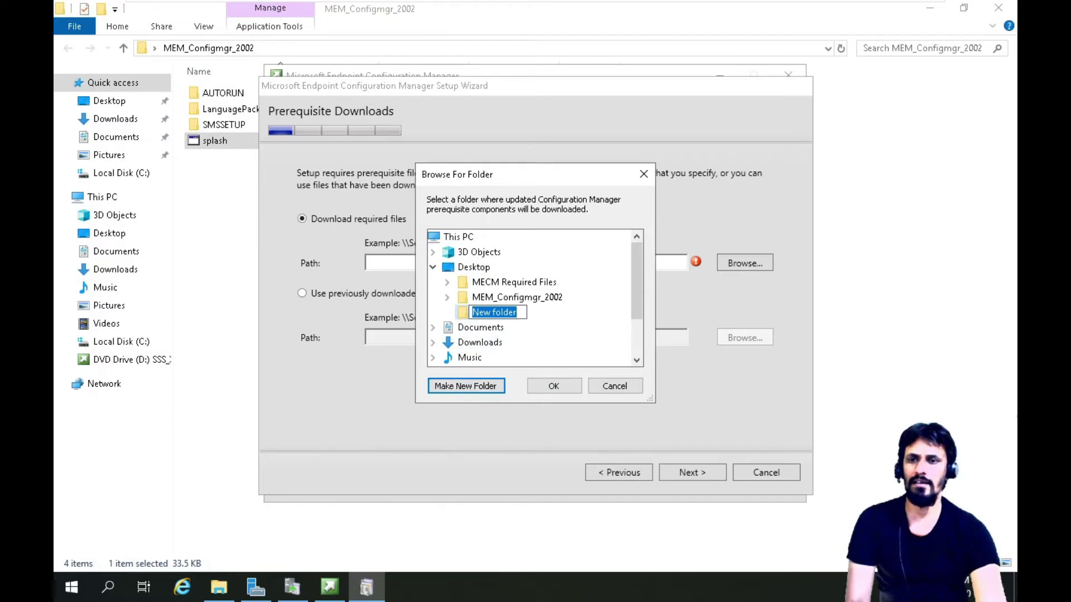
key(BackSpace)
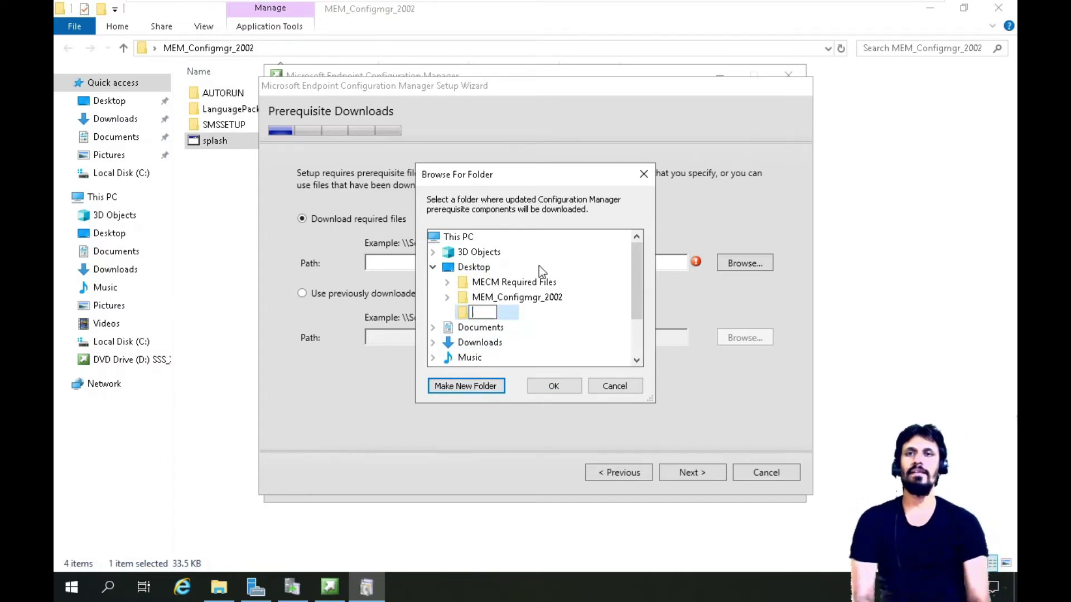
text(R)
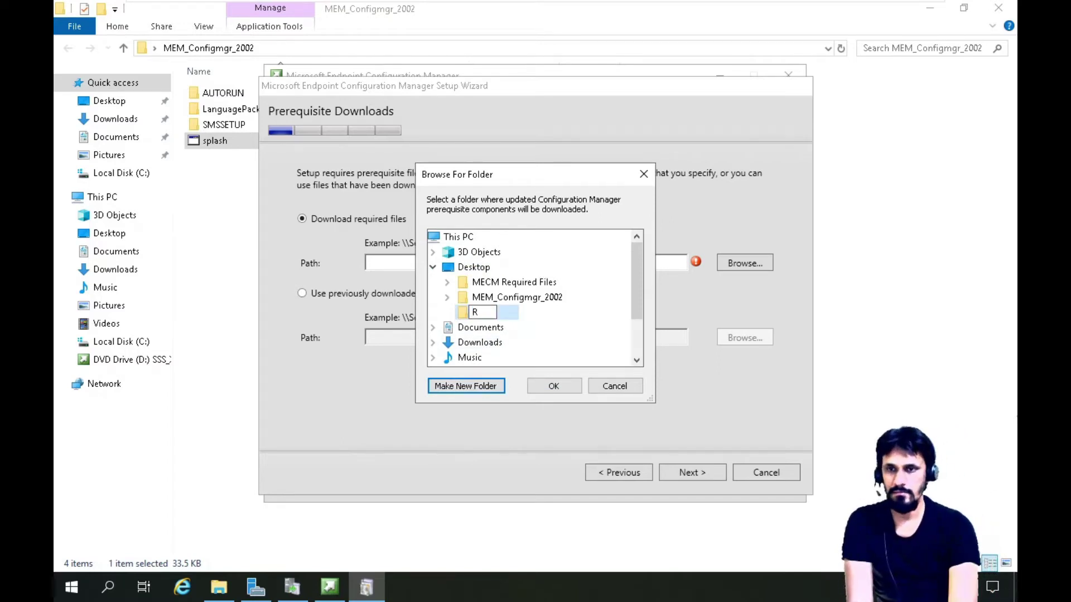
text(equir)
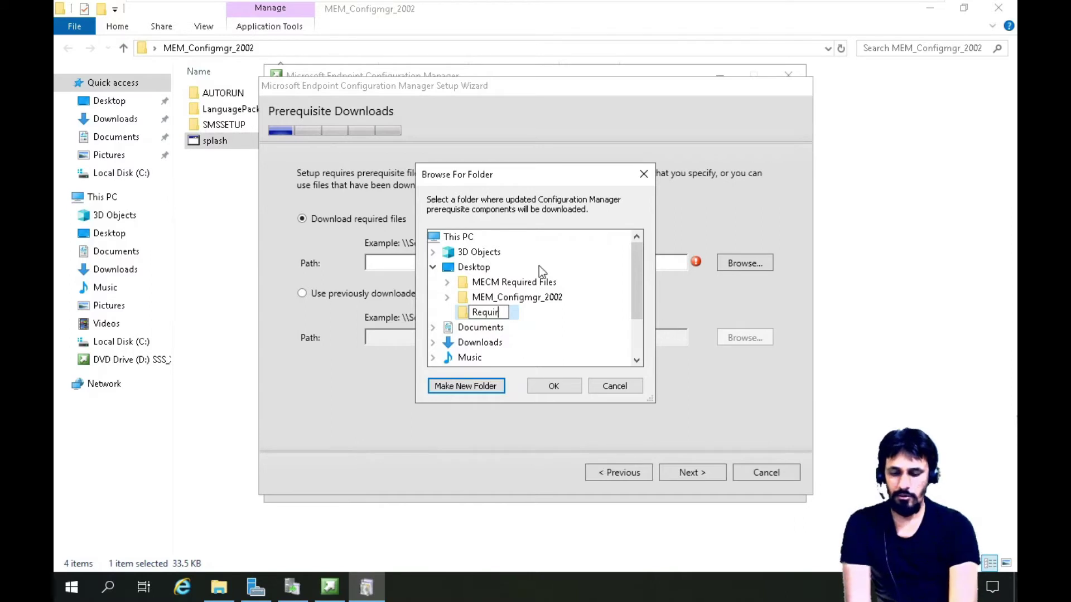
text(ed Downloadas)
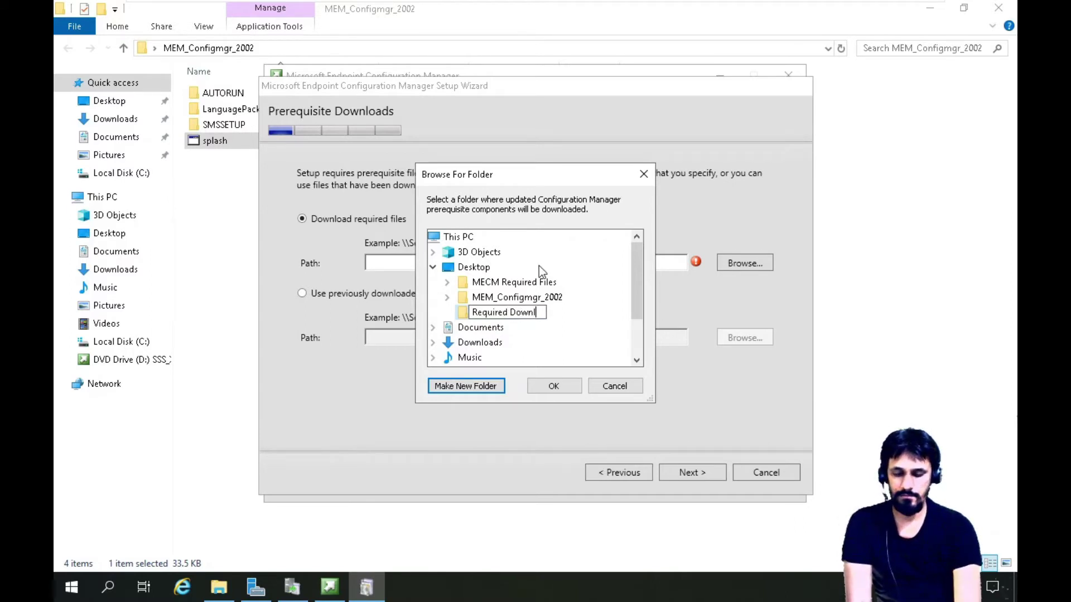
key(BackSpace)
key(BackSpace)
text(s)
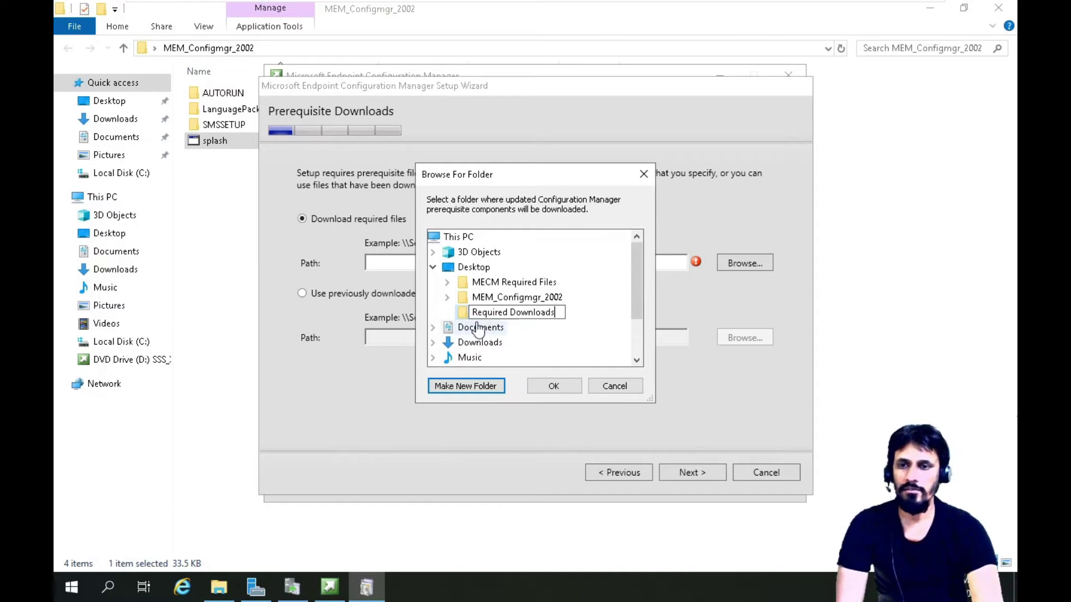
click(463, 315)
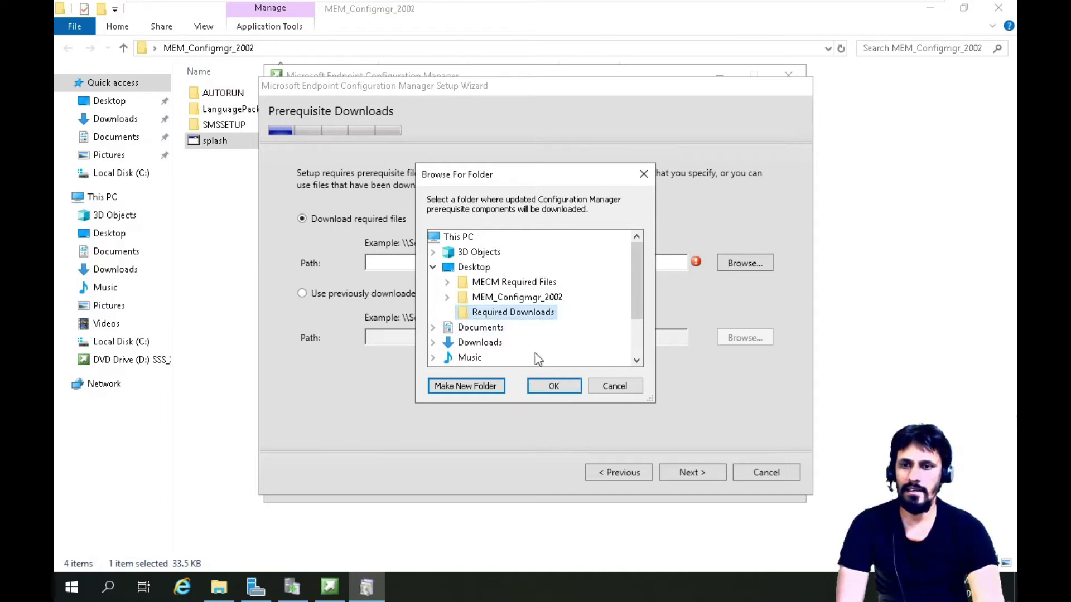
click(554, 386)
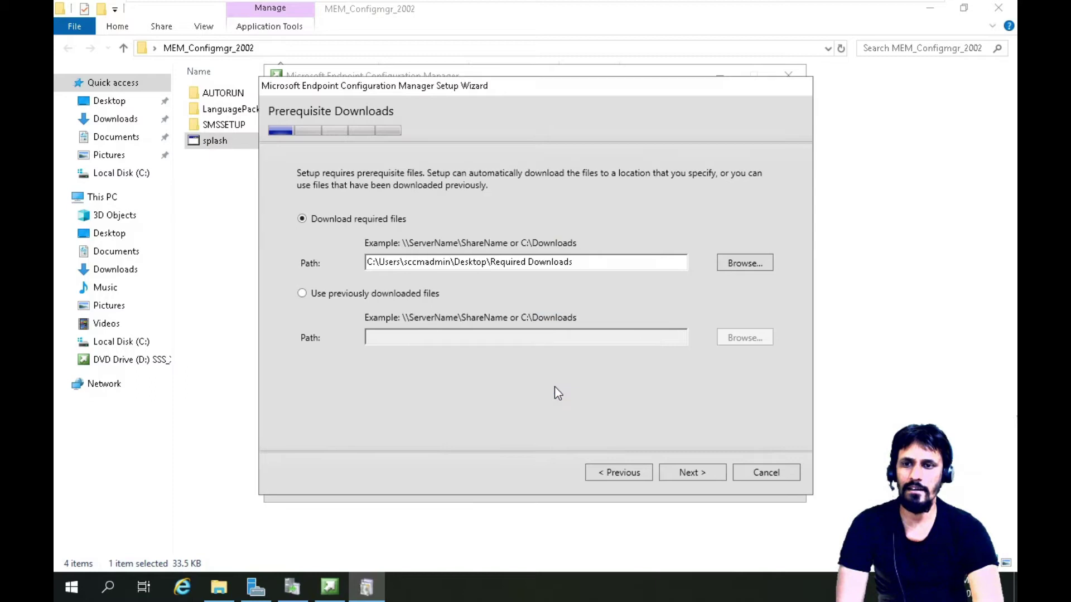
click(704, 474)
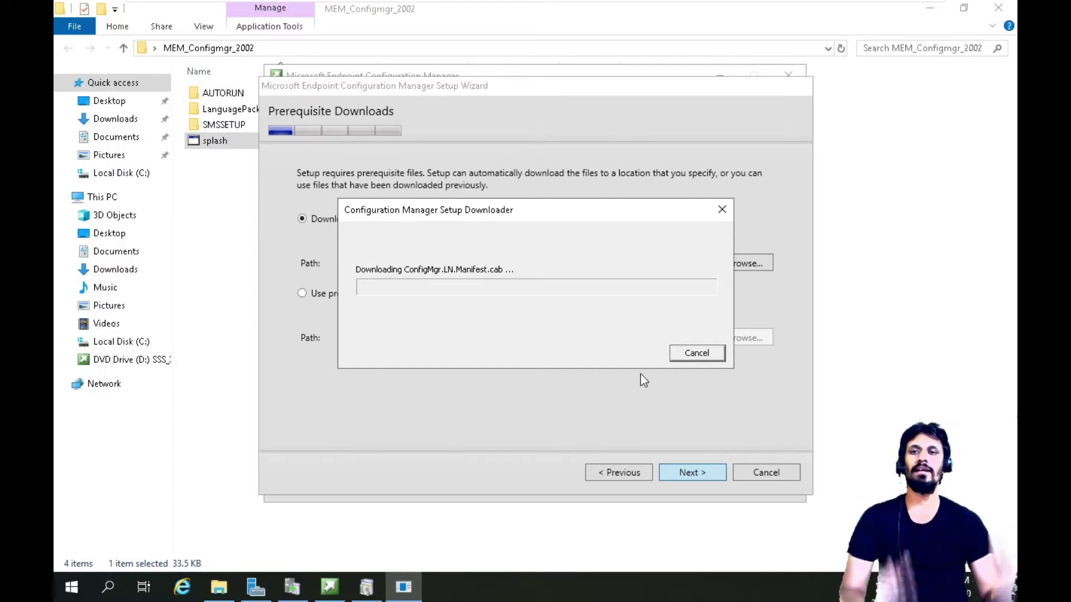
click(683, 355)
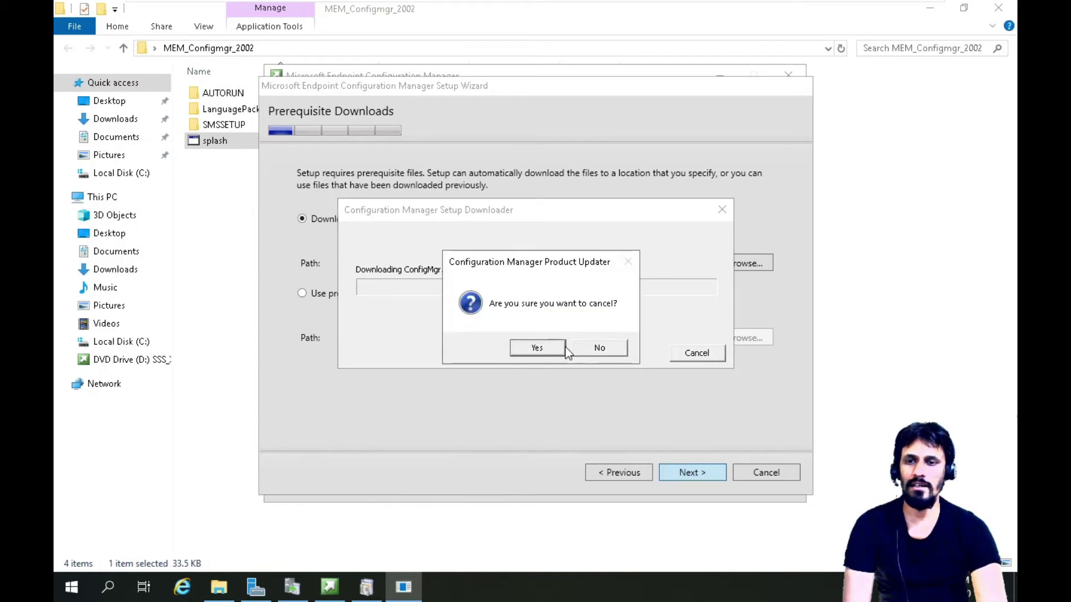
click(544, 348)
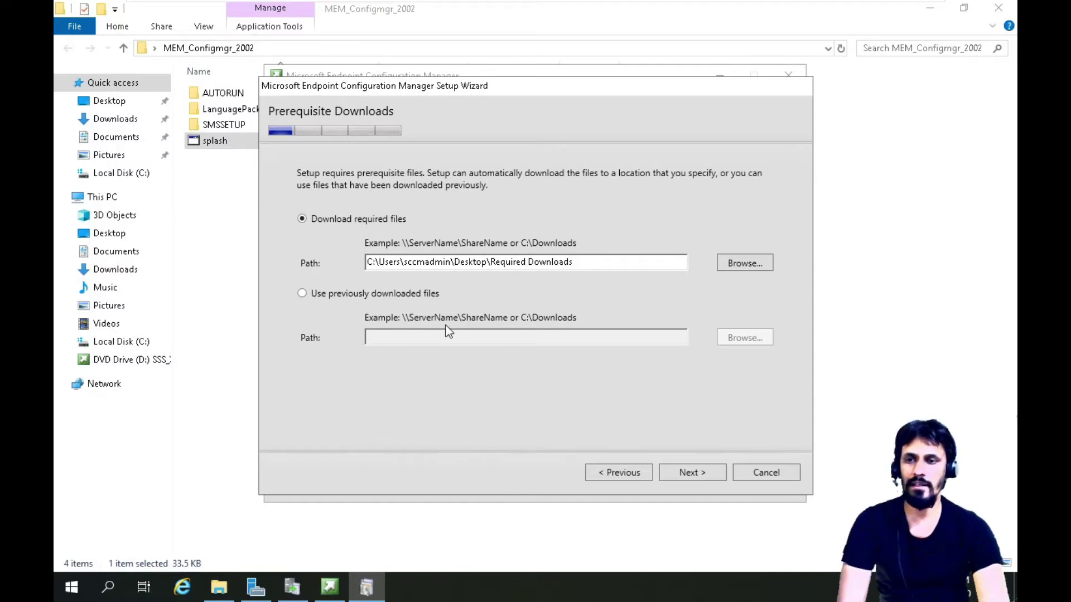
Switch to using previously downloaded prerequisite files, with the desktop's MECM Required Files folder as their path.
click(351, 290)
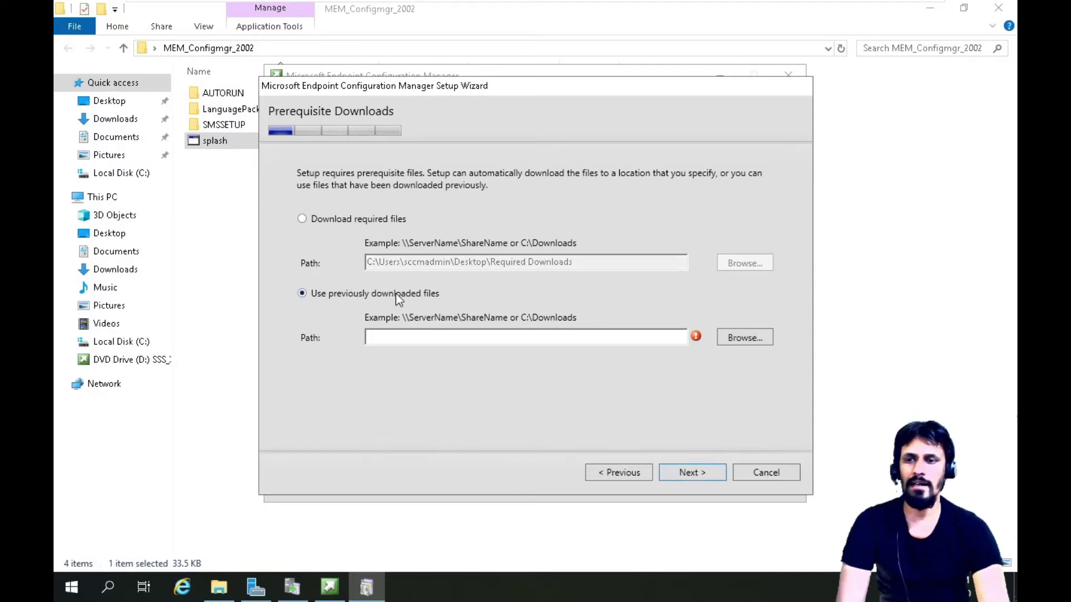
click(754, 336)
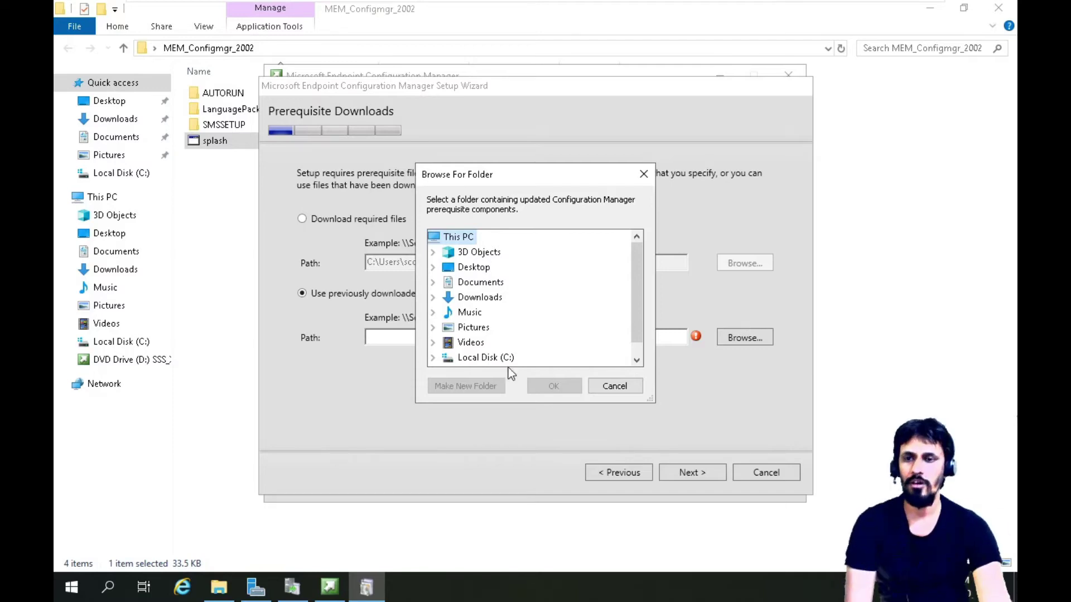
double_click(469, 269)
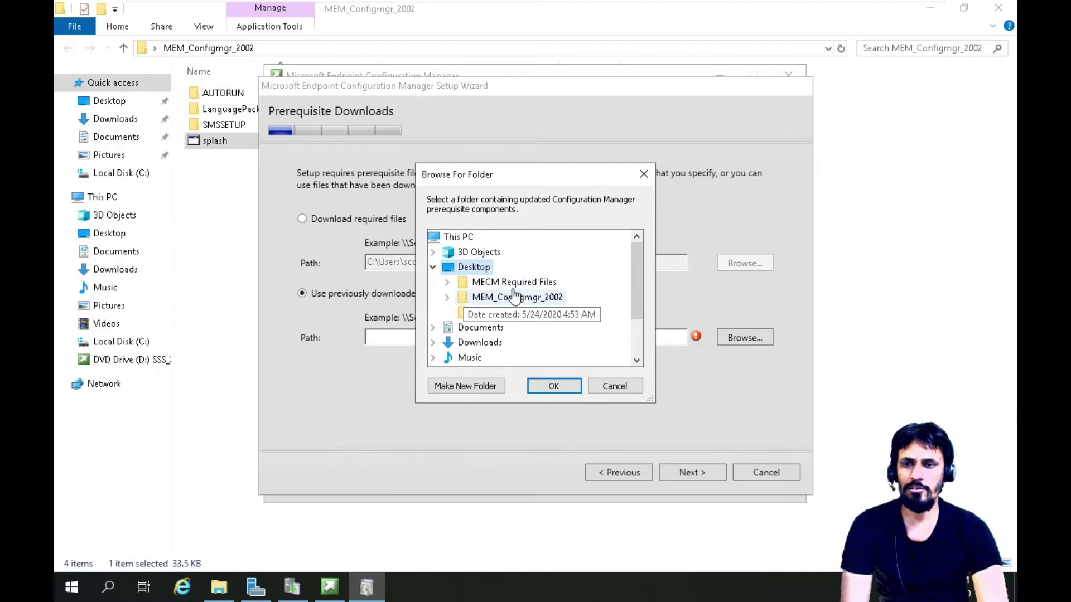
double_click(486, 283)
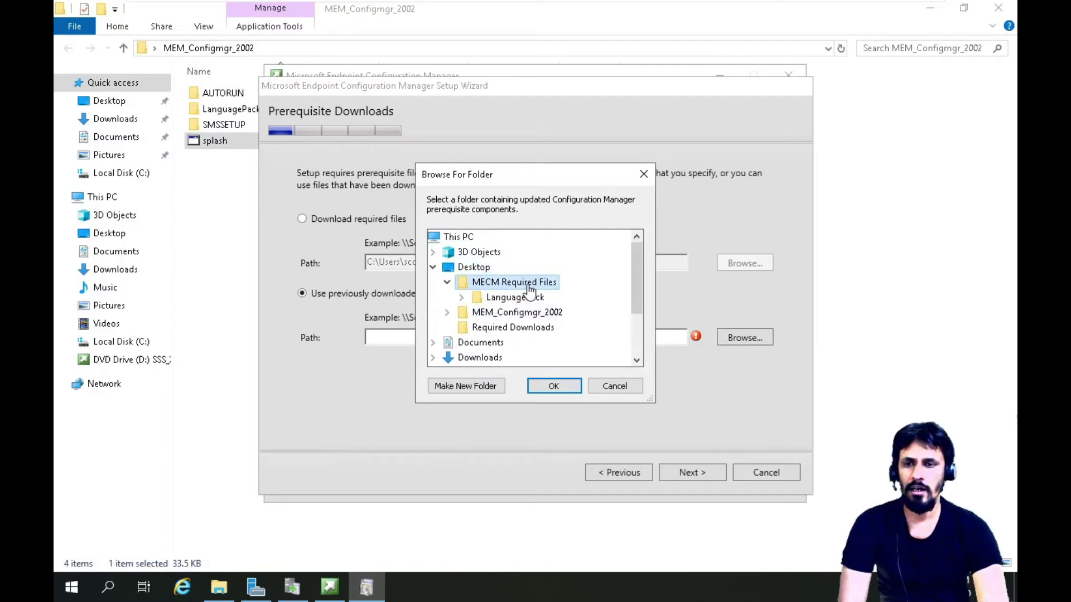
click(553, 385)
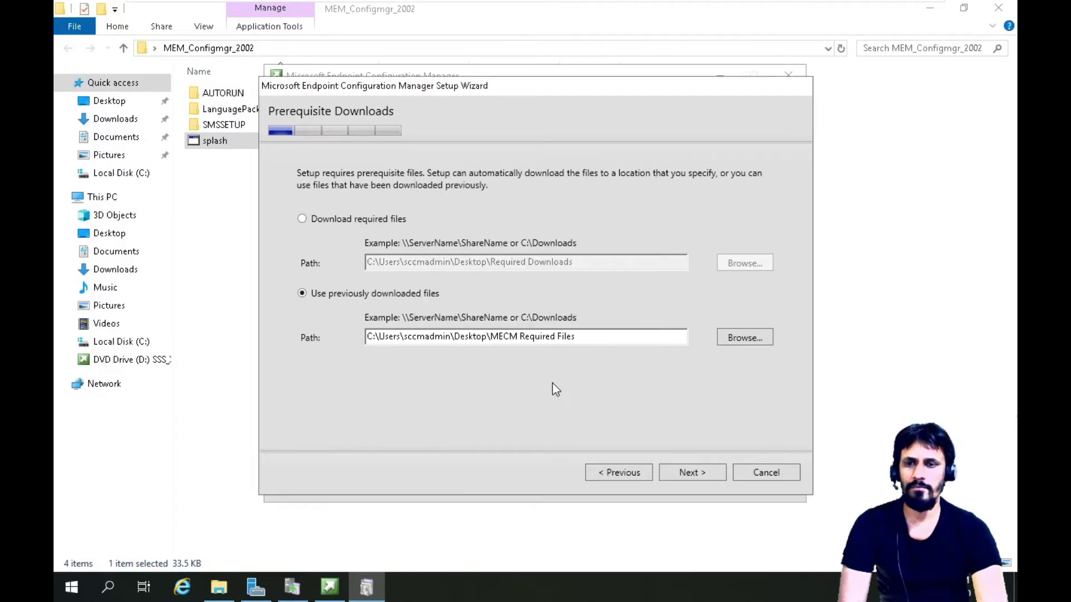
Accept the previously downloaded prerequisite files and view the properties of the desktop's MECM Required Files folder.
click(698, 473)
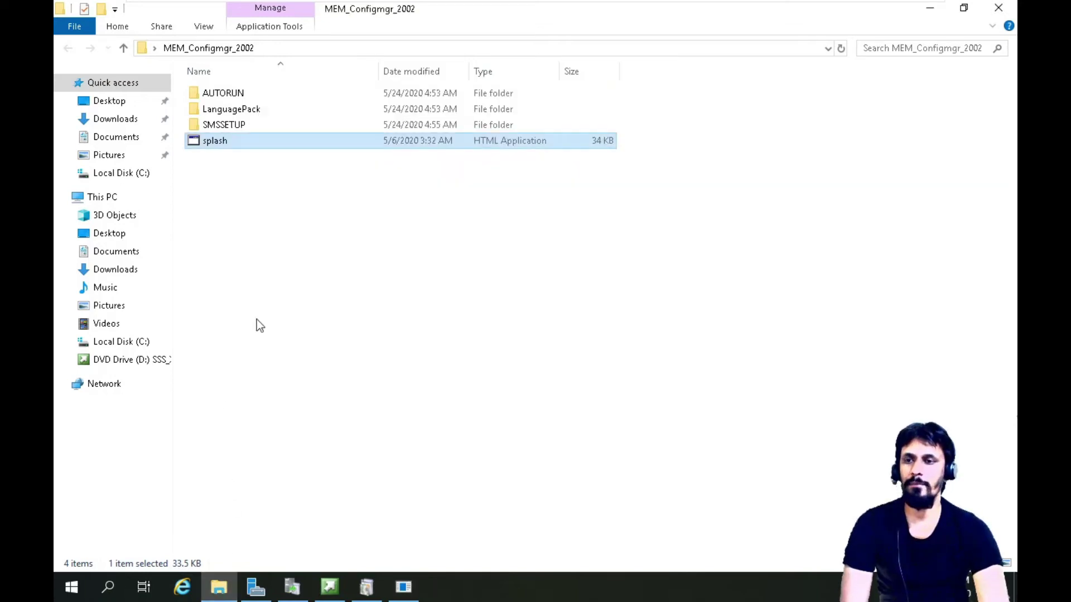
click(216, 159)
click(124, 49)
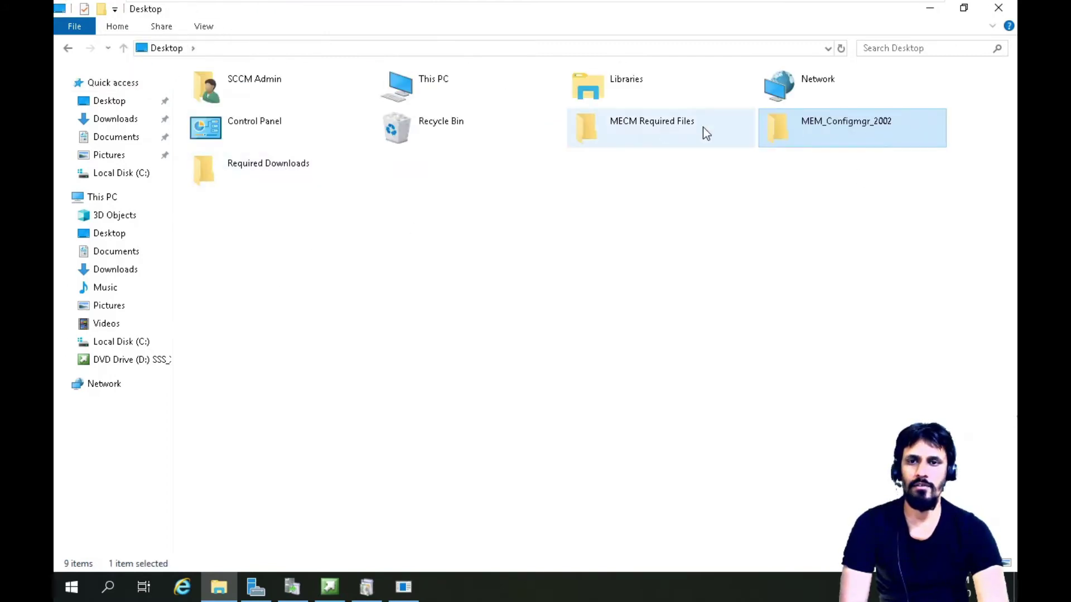
click(658, 127)
right_click(658, 127)
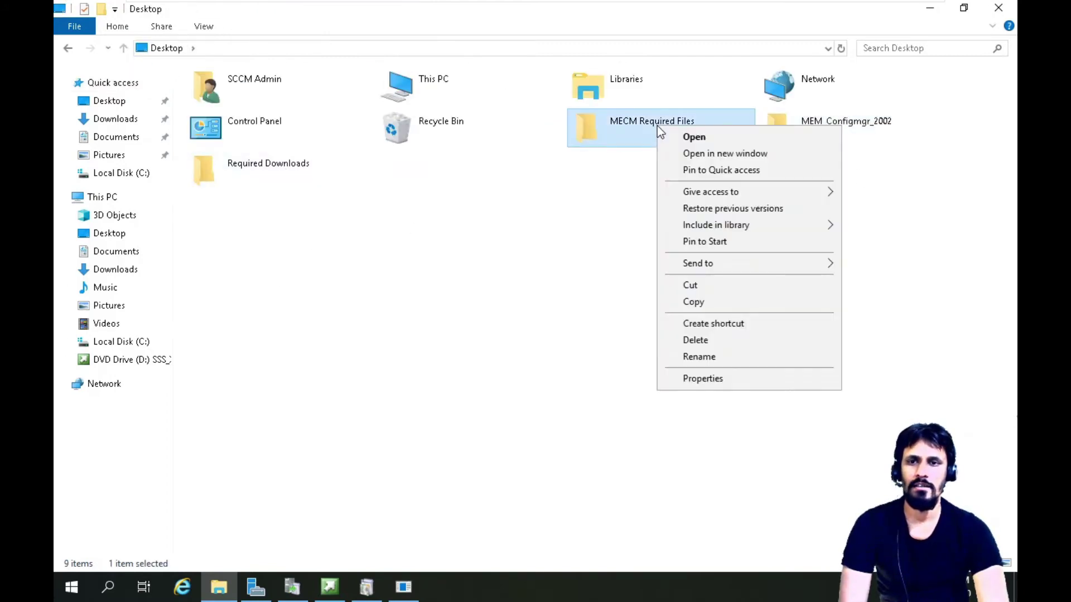
click(728, 382)
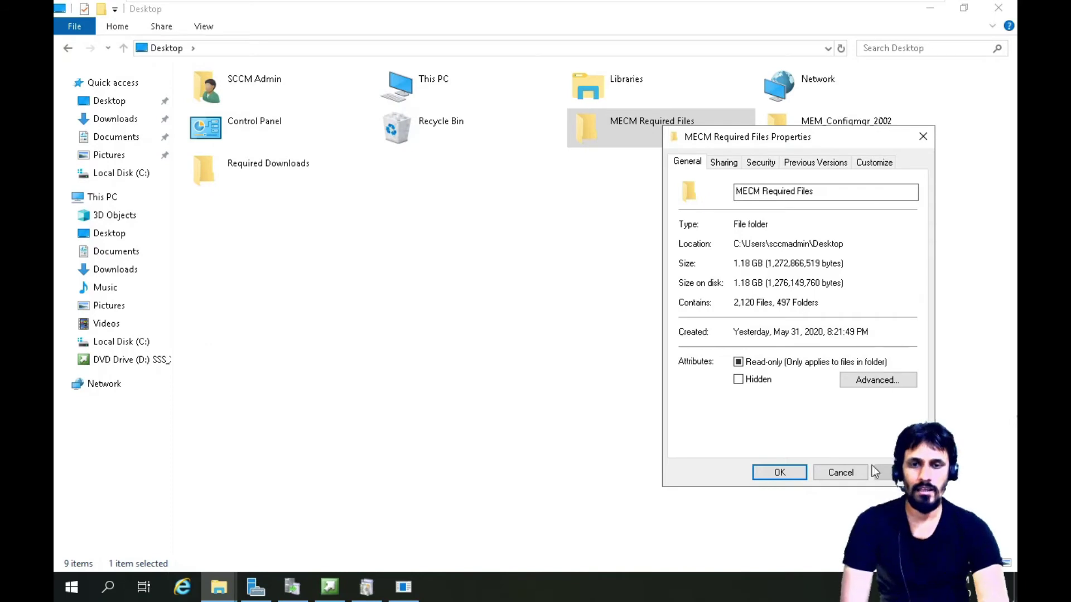
click(839, 473)
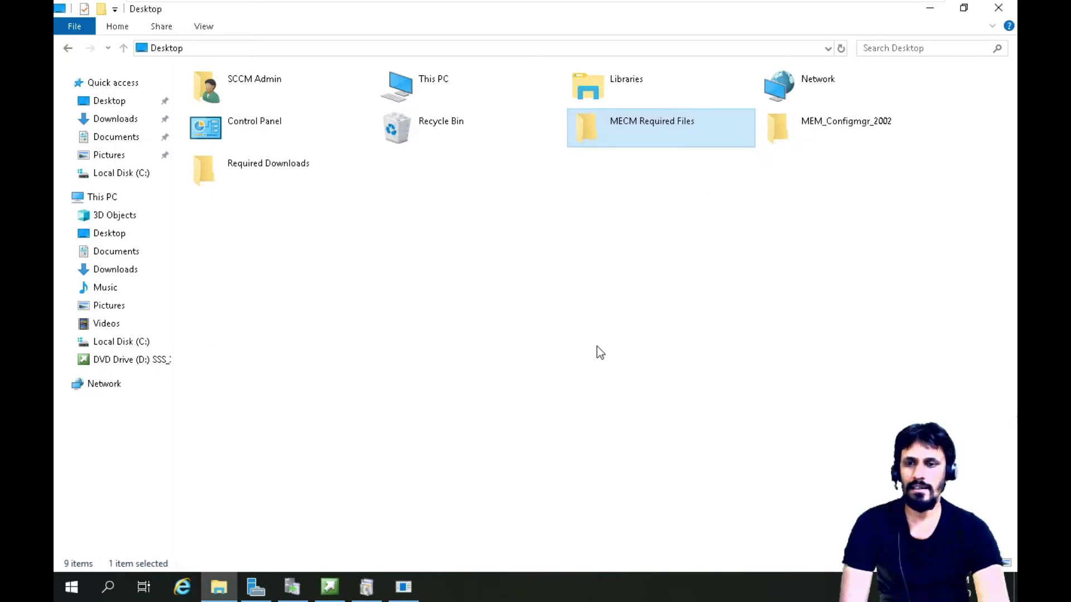
Return to the setup wizard and define the site with code 001 and name Indore-HO, keeping the default folder and console installation.
click(406, 581)
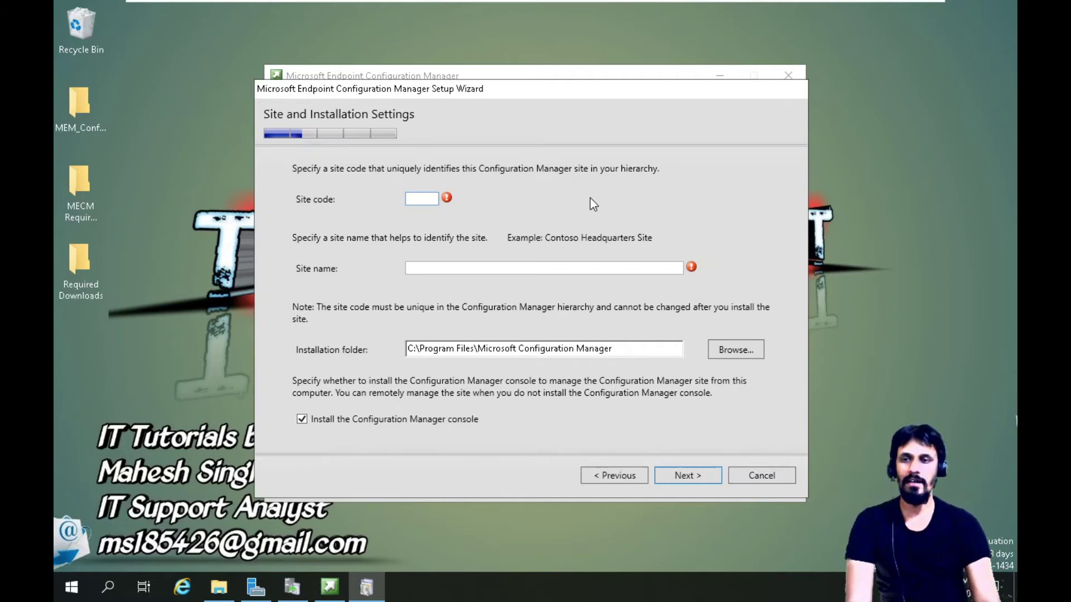
text(001)
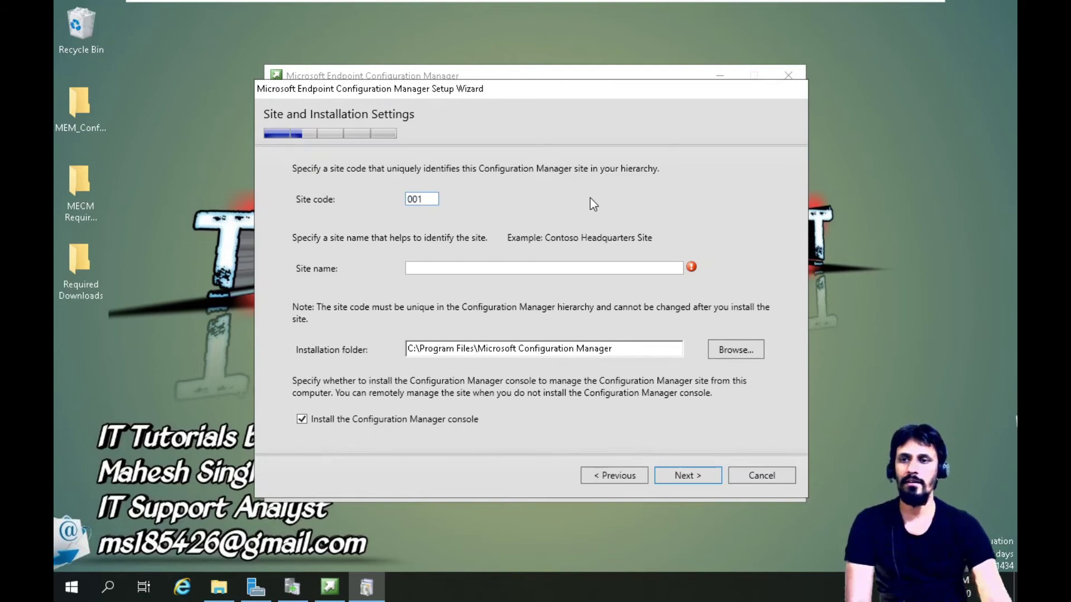
key(Tab)
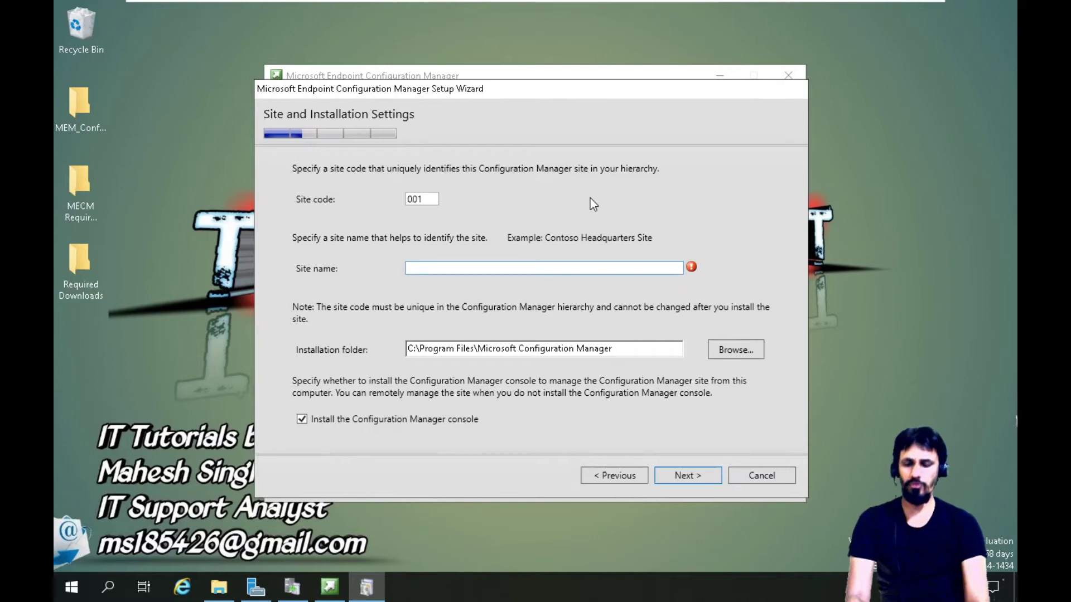
text(Indore)
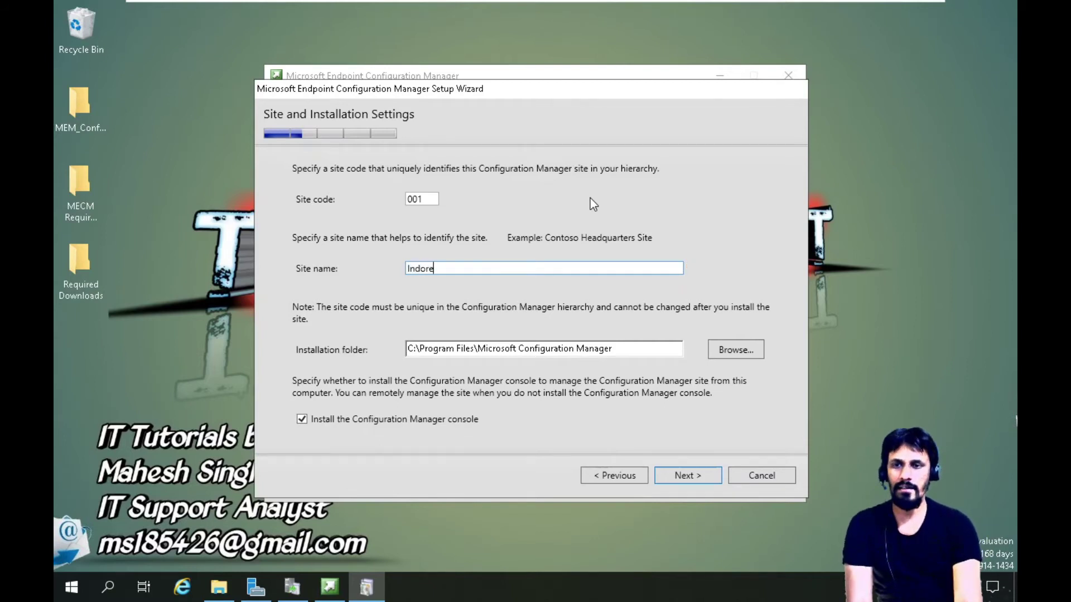
text(-HO)
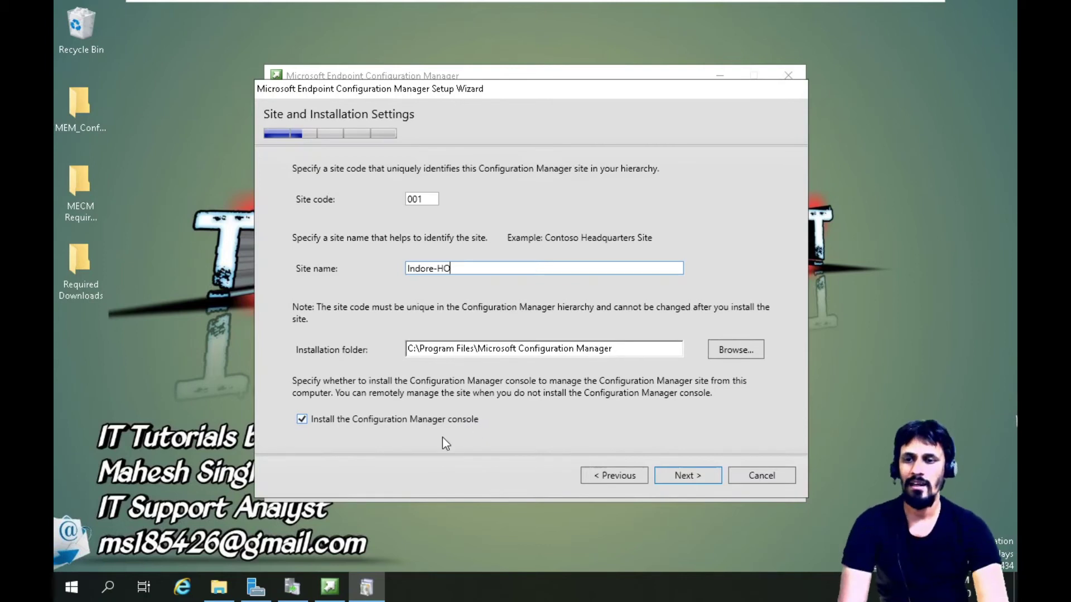
click(672, 473)
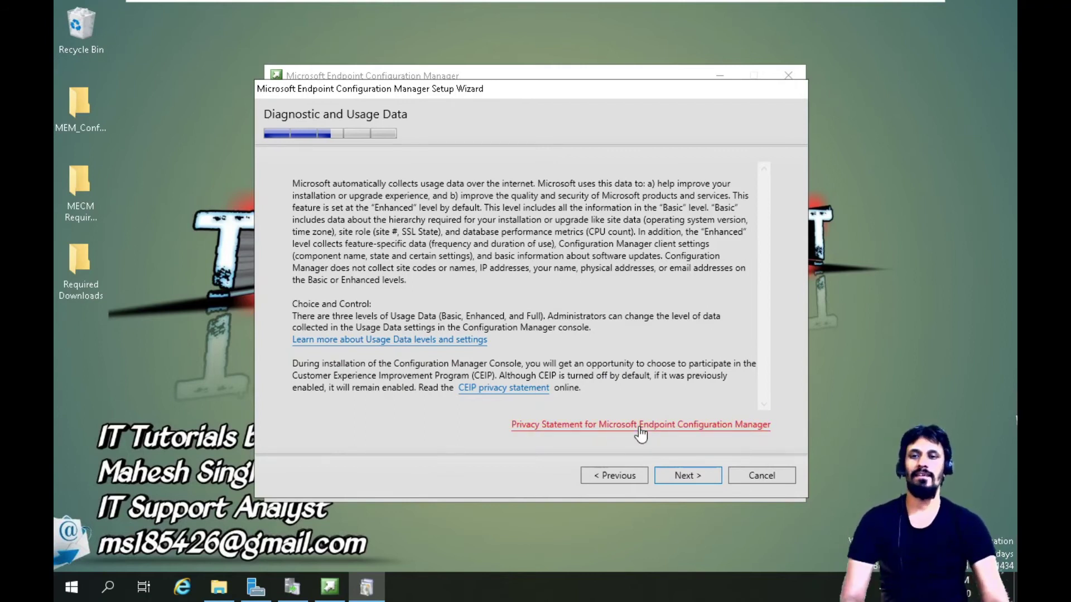
Accept the diagnostic and usage data notice and skip the service connection point setup for now.
click(689, 475)
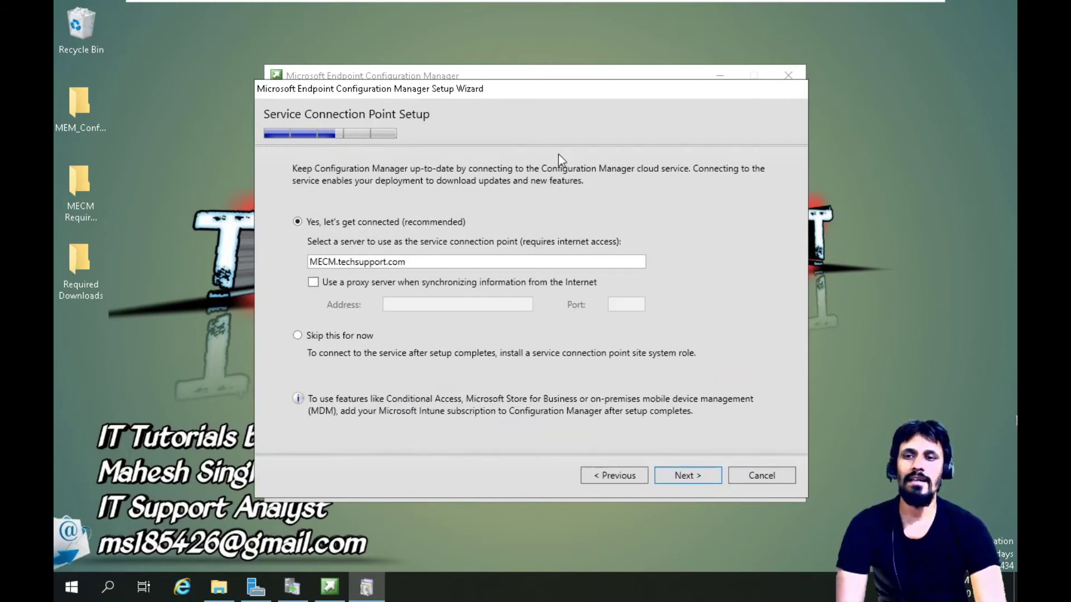
click(306, 339)
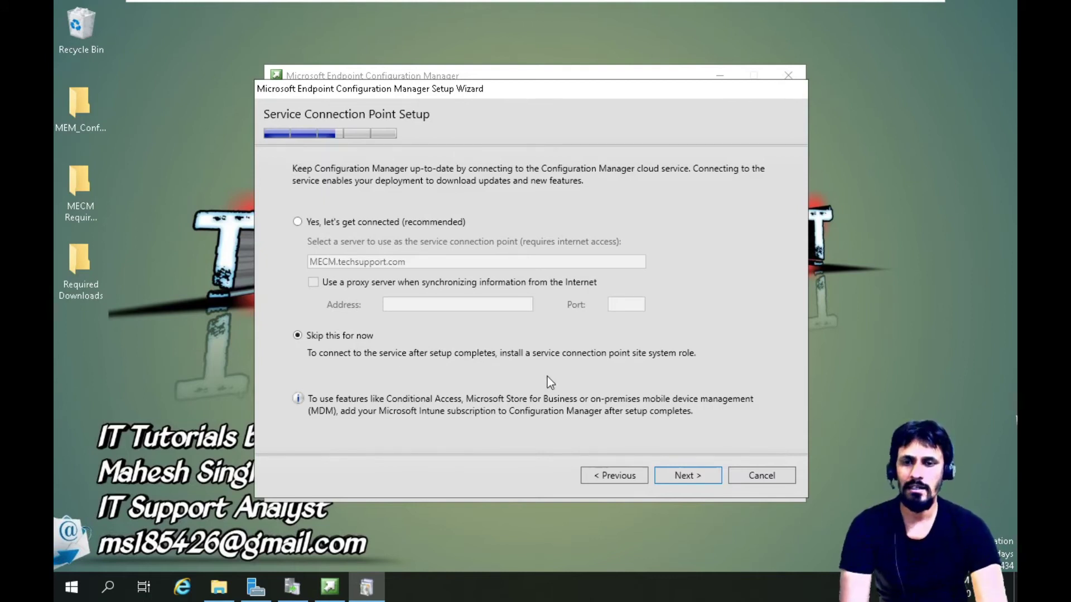
click(677, 471)
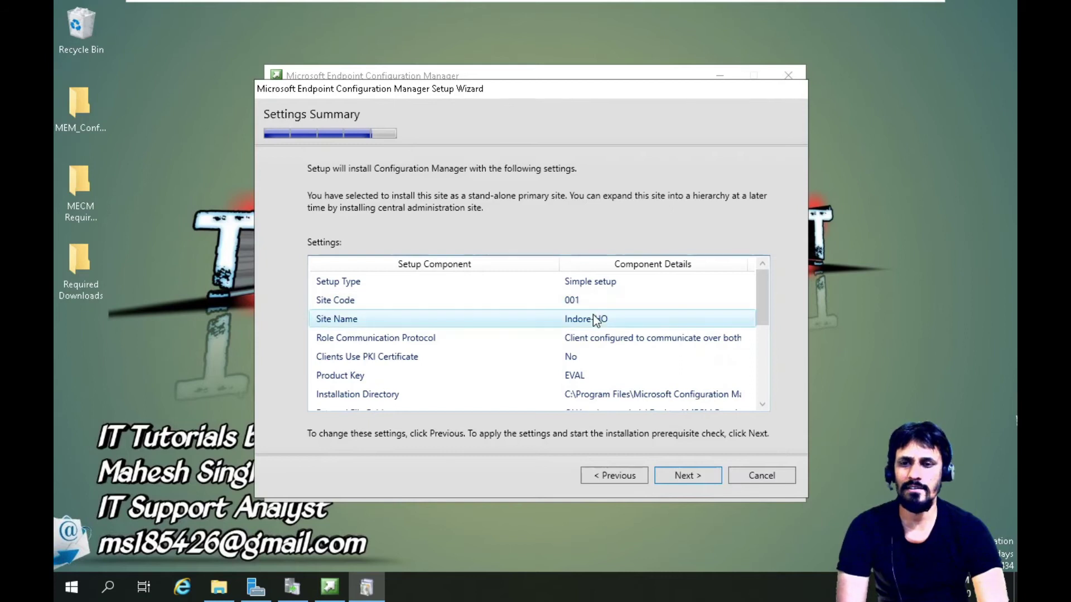
Review the settings summary and start the installation prerequisite check.
scroll(596, 320, down, 1)
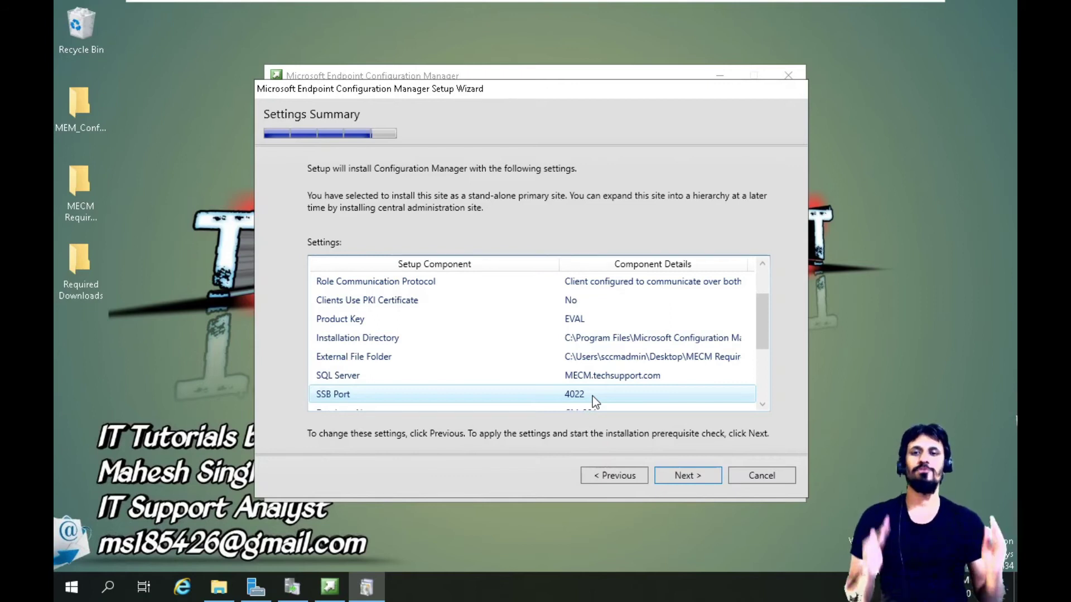
click(685, 475)
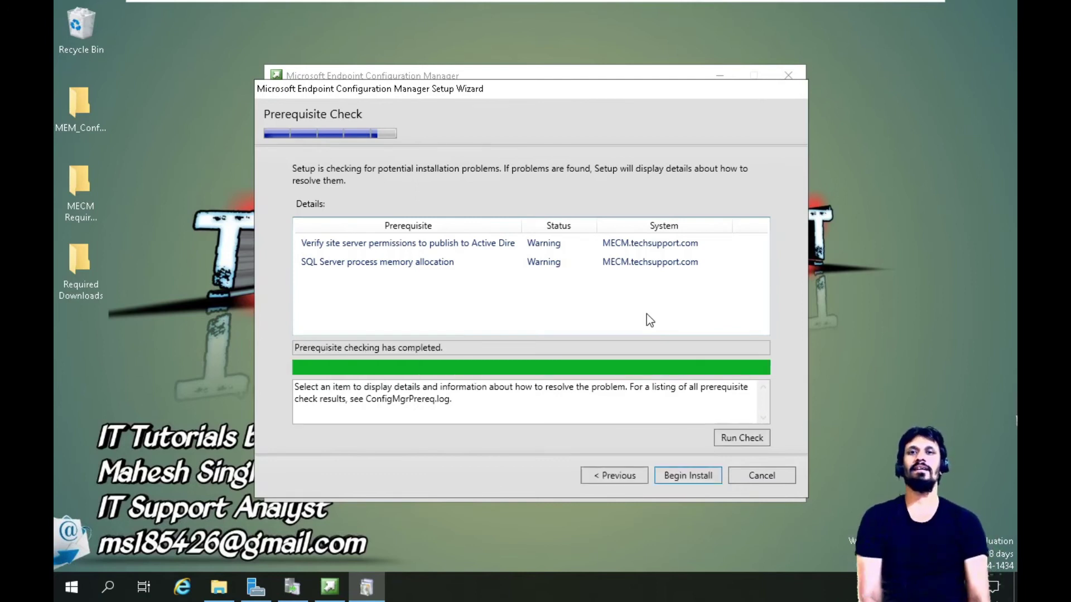
Examine the prerequisite check details for the Active Directory publishing permissions and the SQL Server process memory allocation.
click(482, 244)
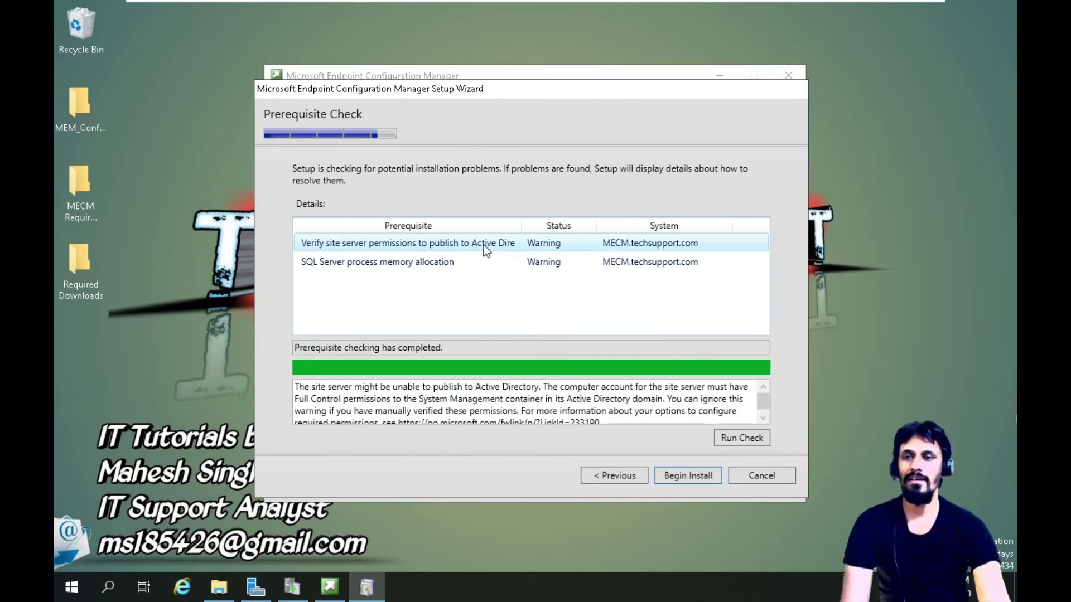
click(460, 261)
click(473, 246)
click(468, 261)
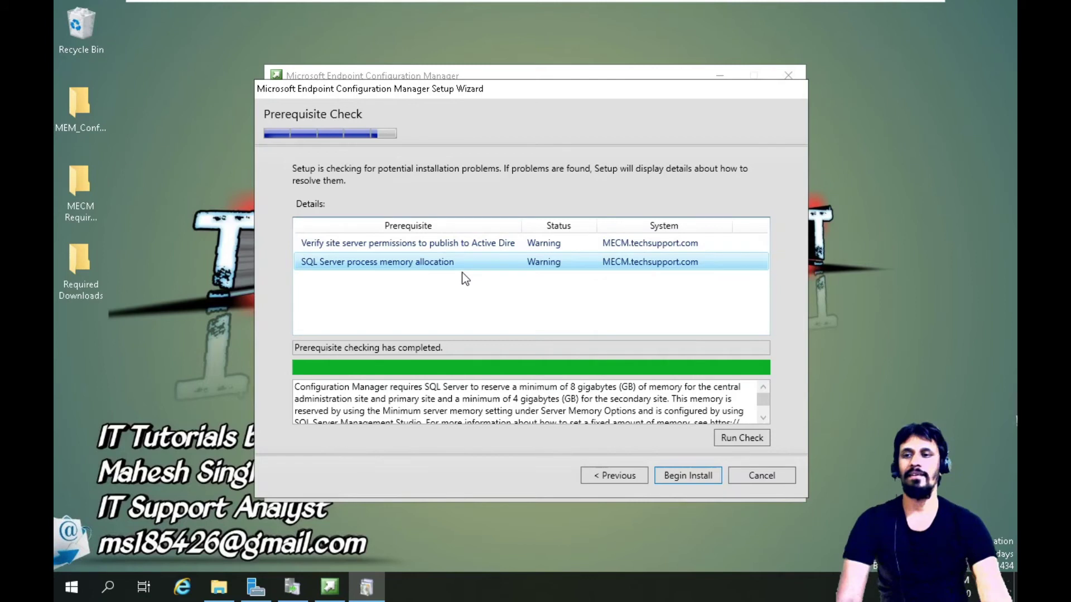
click(459, 244)
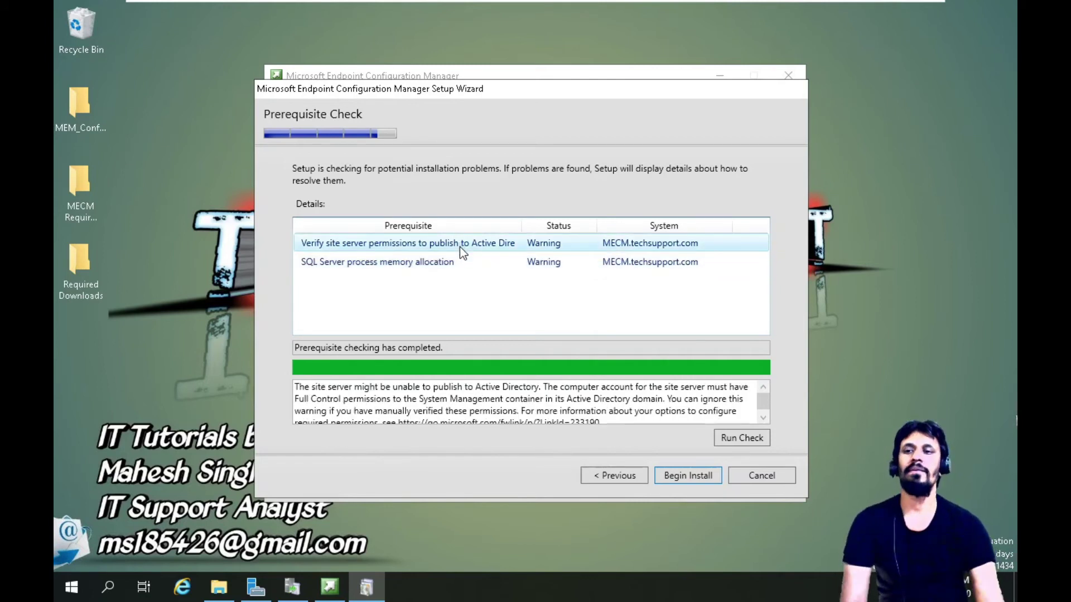
click(457, 262)
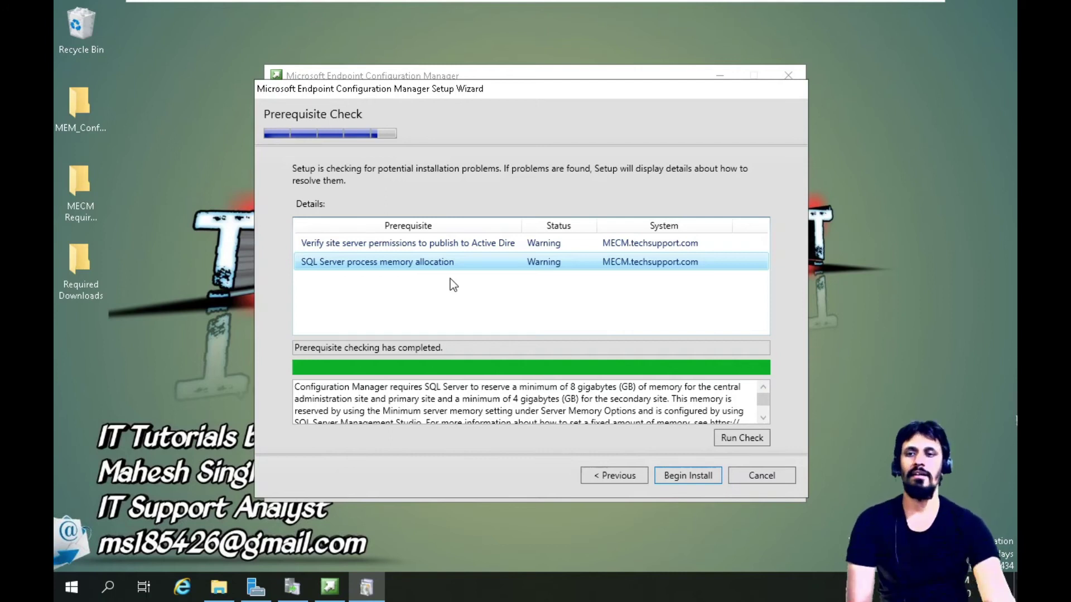
click(418, 242)
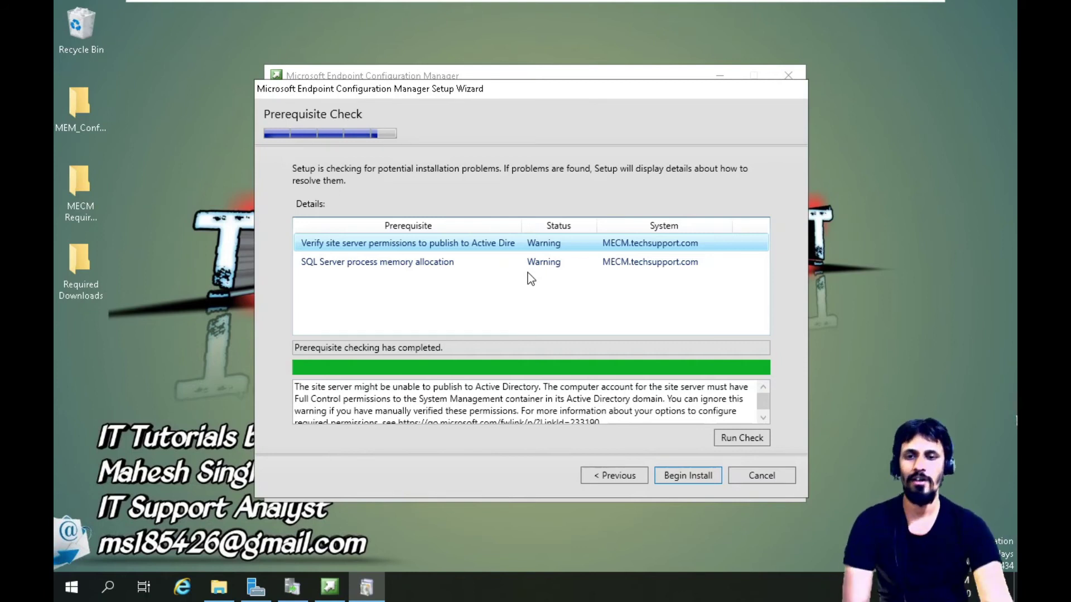
Begin the site installation, close the setup wizard once core setup completes, and exit the installation launcher.
click(687, 477)
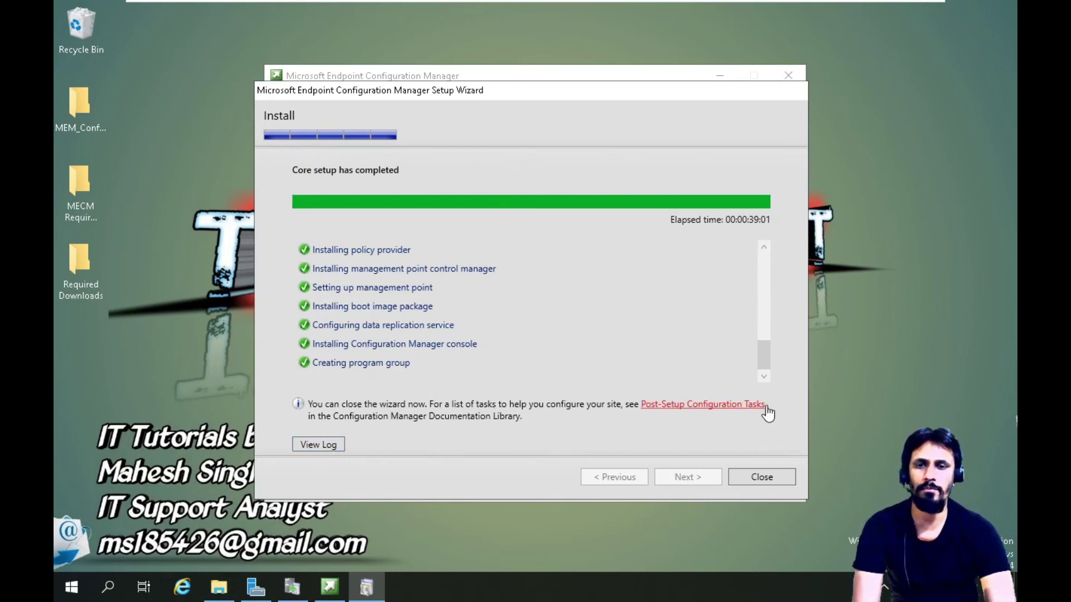
click(763, 476)
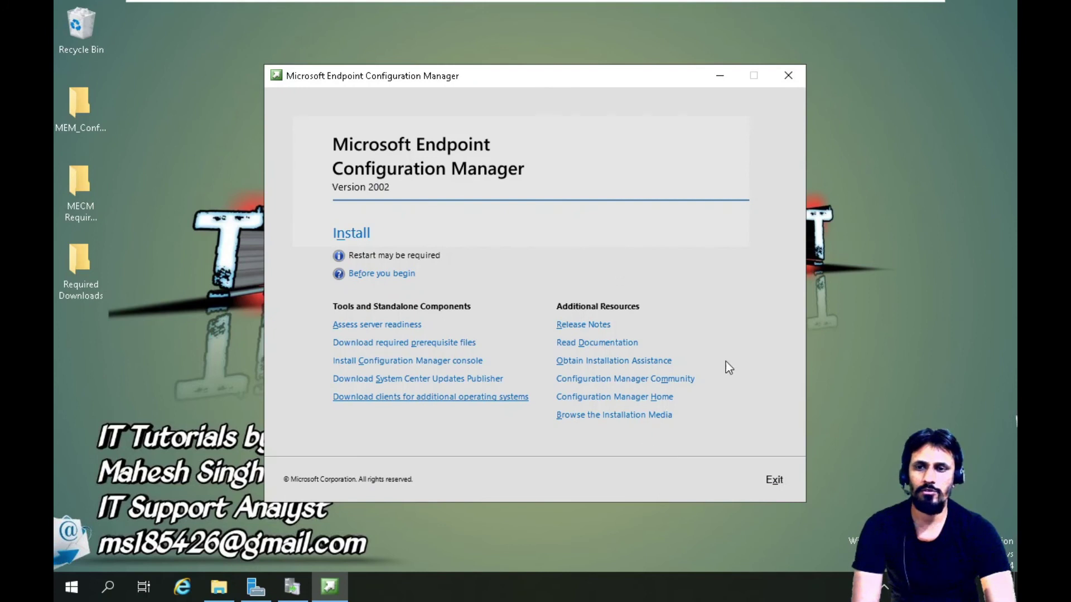
click(775, 480)
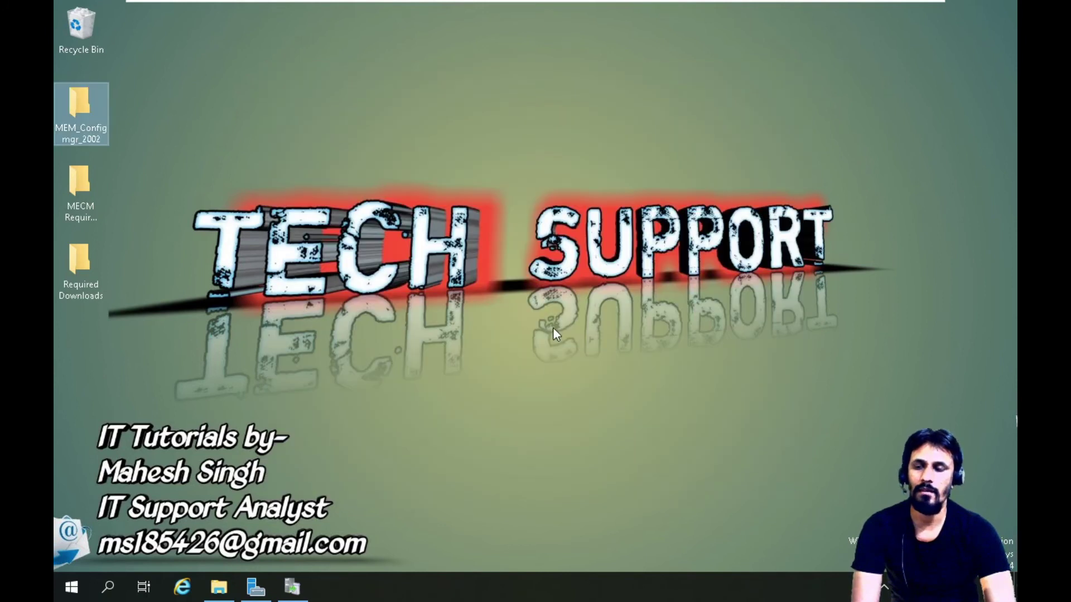